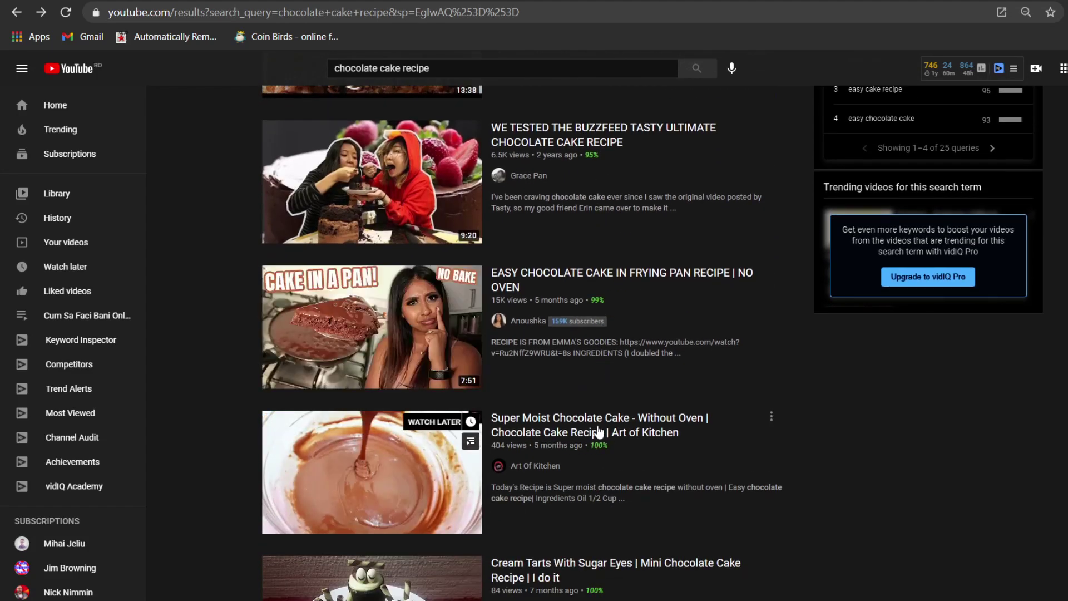
- Open the video "Super Moist Chocolate Cake - Without Oven" from the search results and expand its full description
left_click(599, 432)
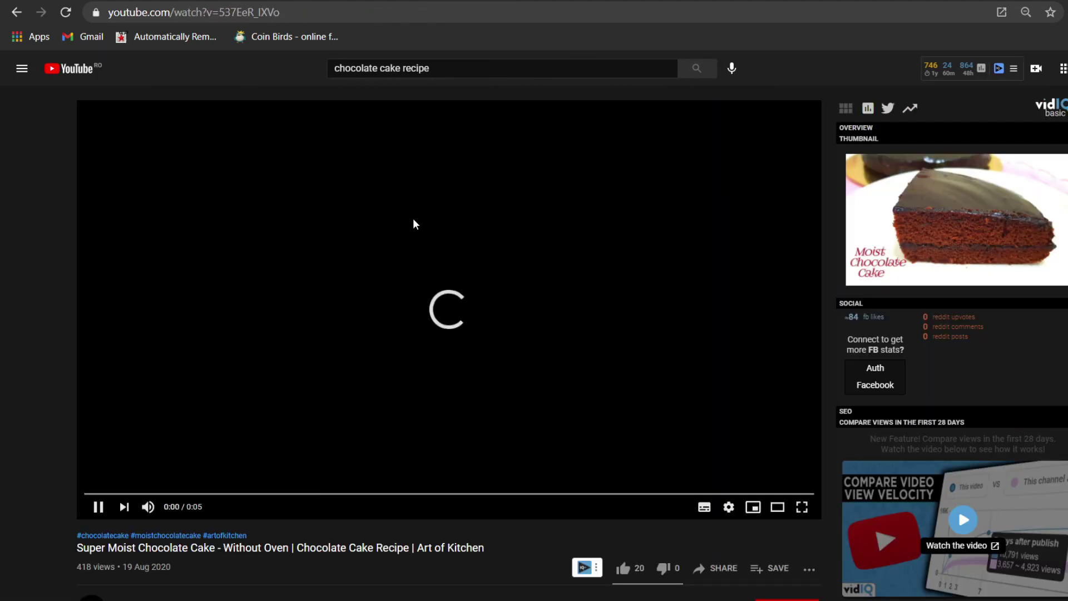
scroll(145, 506, "down", 4)
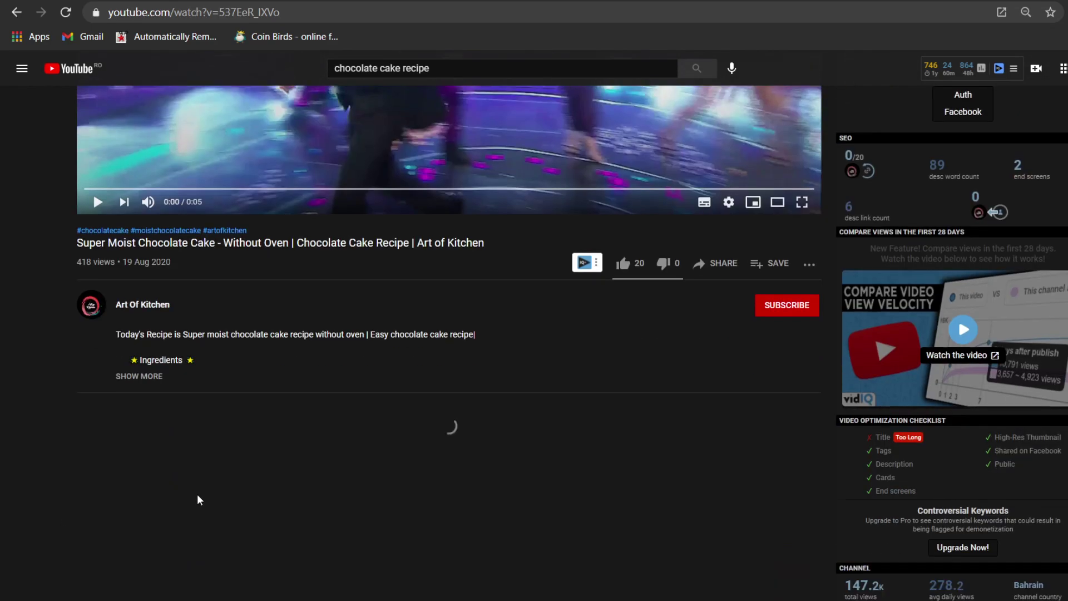
left_click(139, 374)
scroll(351, 439, "up", 3)
scroll(350, 439, "down", 3)
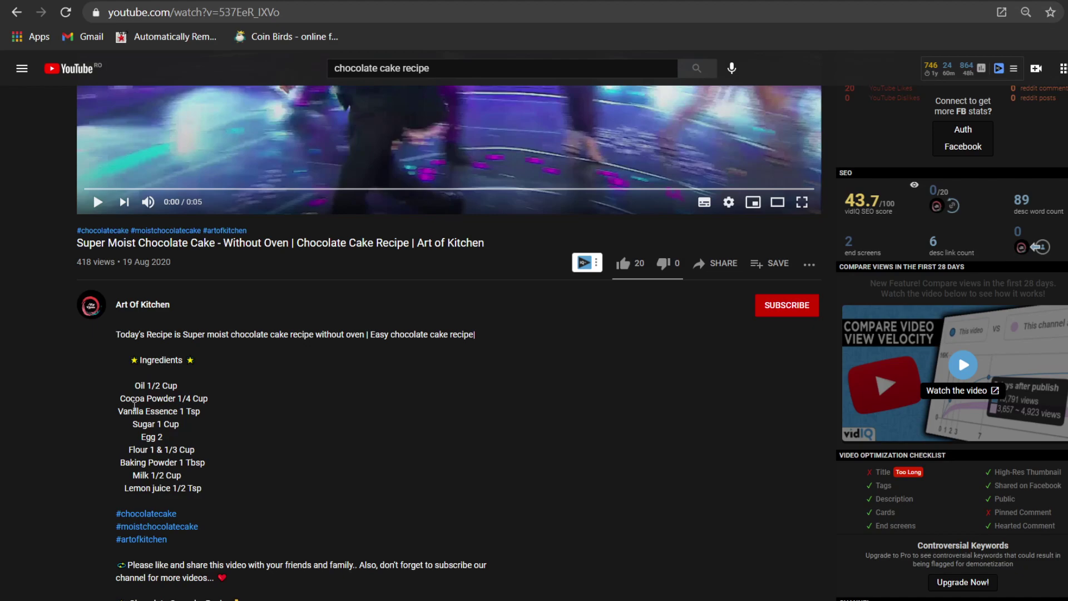
scroll(516, 384, "down", 2)
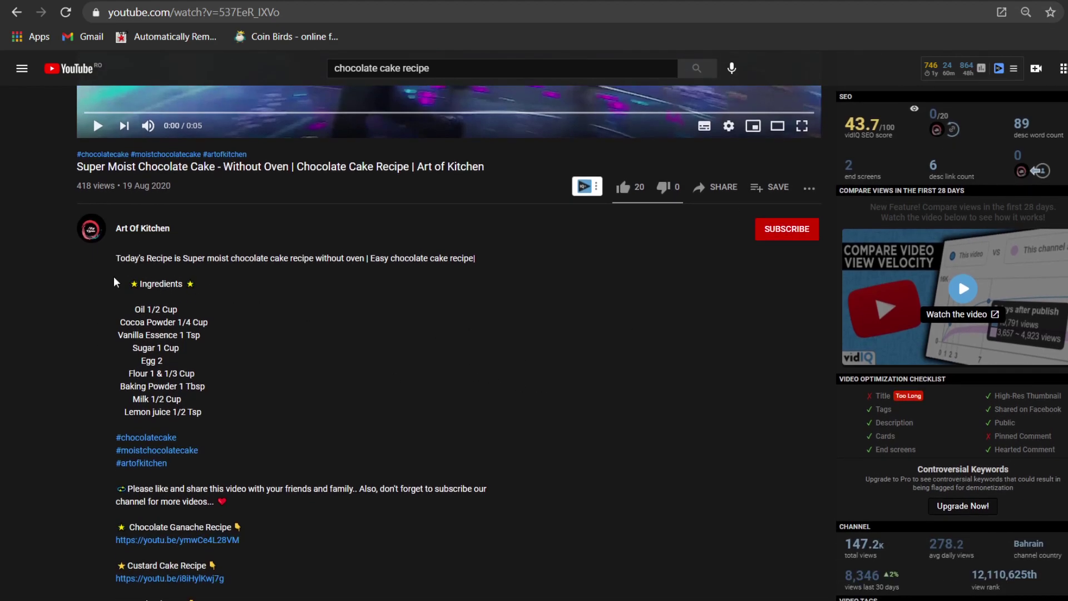
- Copy the ingredients list, from the Ingredients heading to the lemon juice line, out of the description and pause the video
left_click_drag(136, 284, 221, 412)
key("ctrl+c")
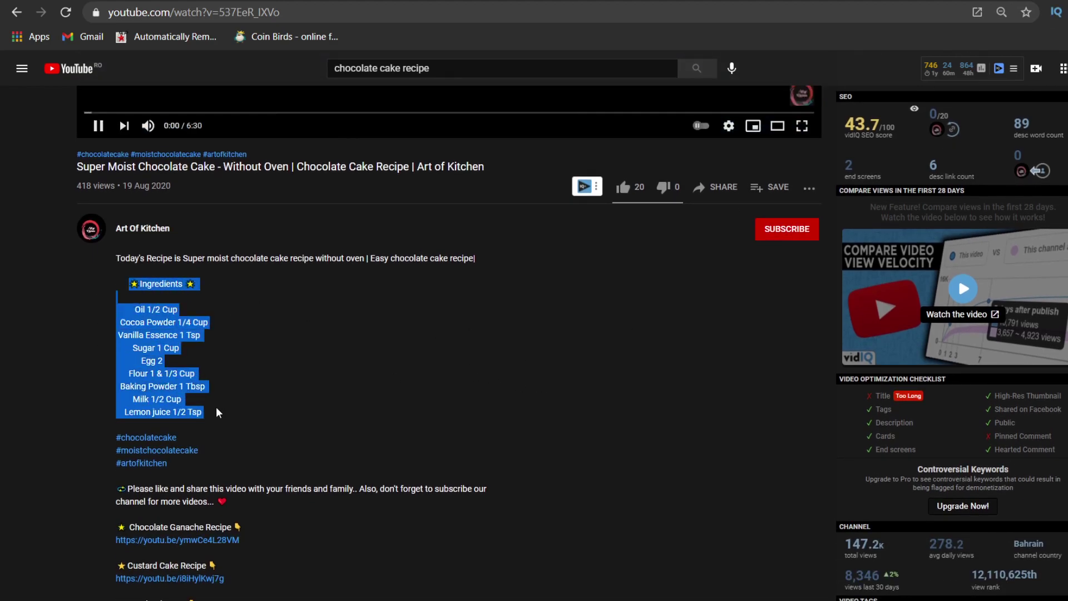
scroll(276, 286, "up", 6)
left_click(341, 198)
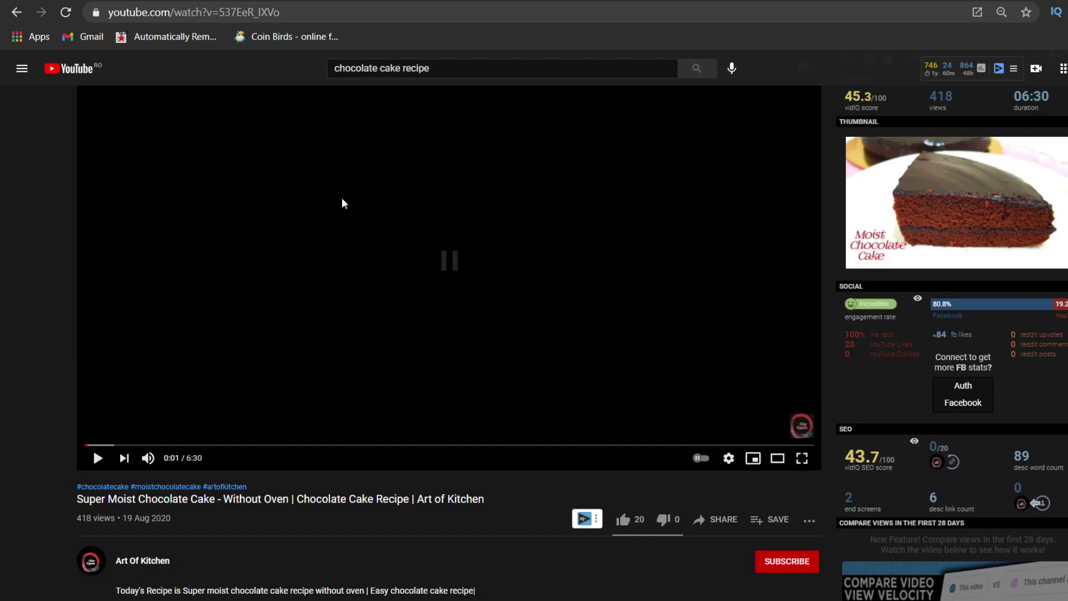
scroll(341, 198, "down", 8)
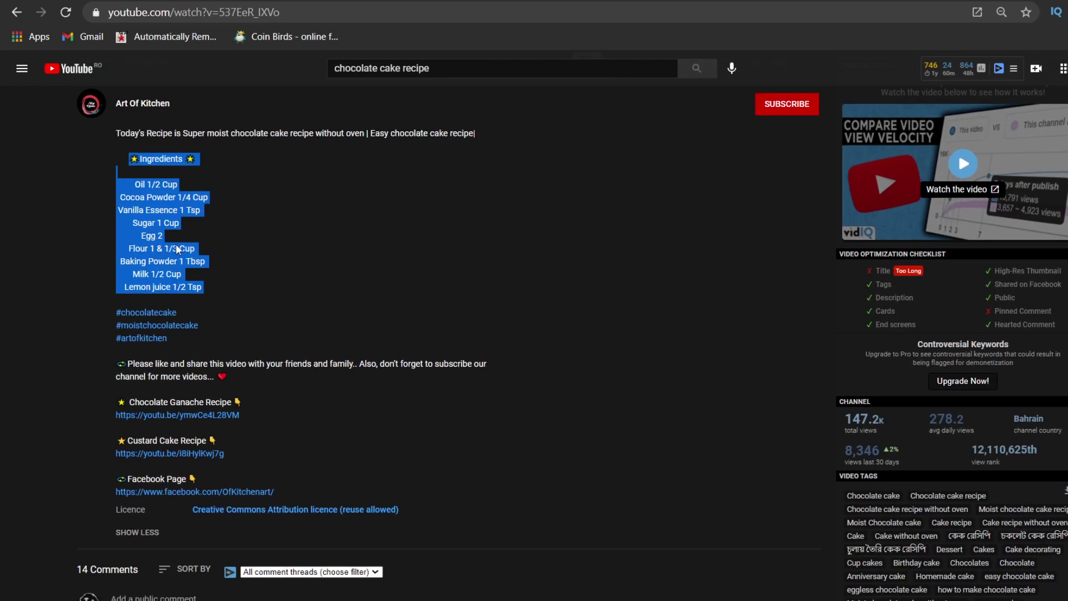
scroll(369, 265, "up", 1)
- Switch to the blank Google Docs document, paste the copied ingredients list and dismiss the document status tip
key("ctrl+Tab")
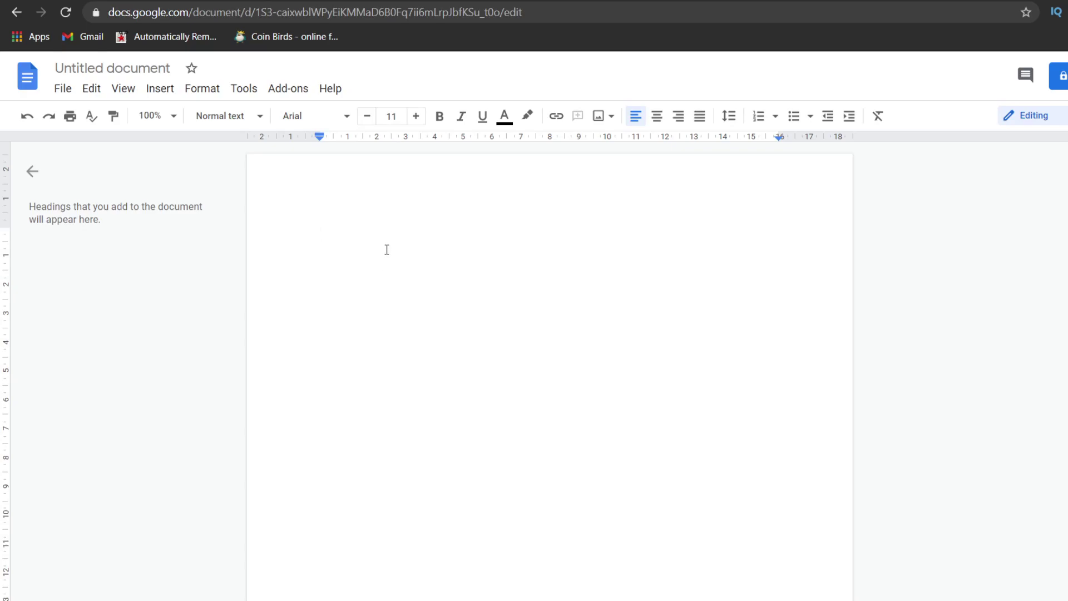
key("ctrl+v")
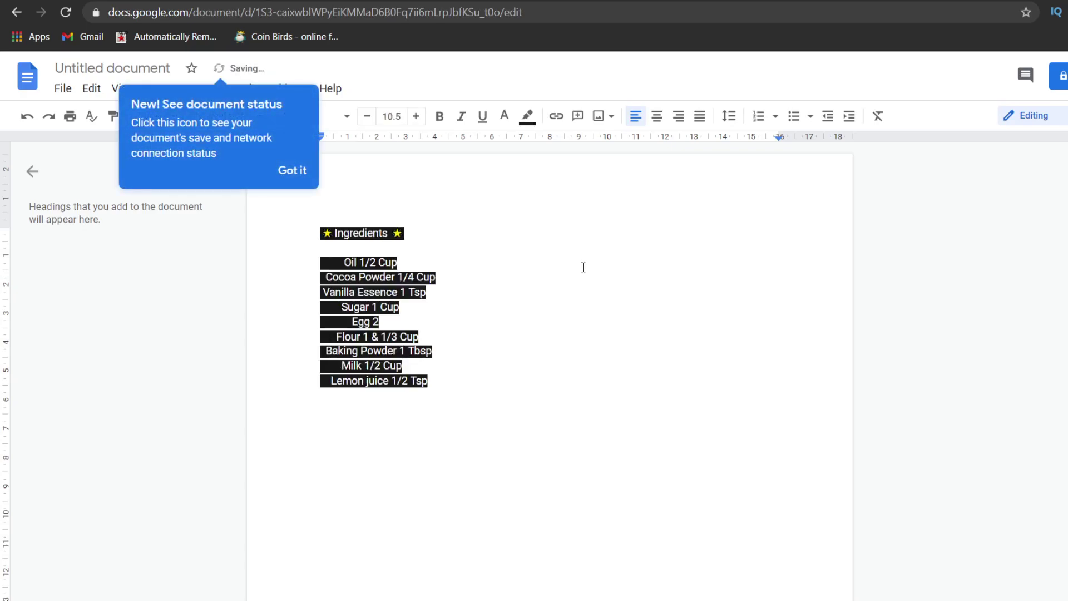
left_click(289, 170)
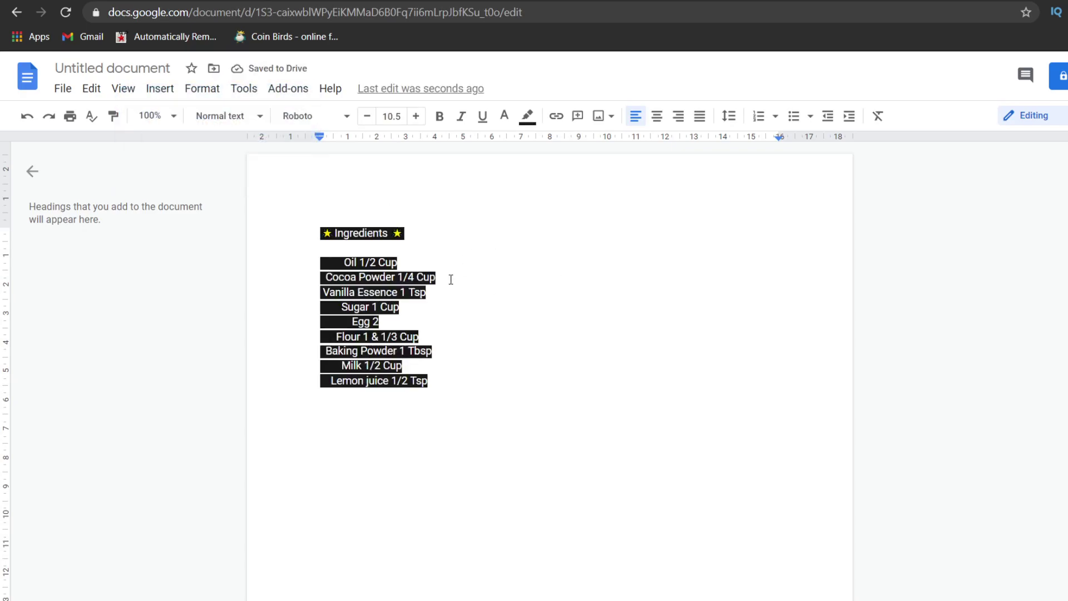
key("ctrl+shift+Tab")
scroll(230, 277, "up", 5)
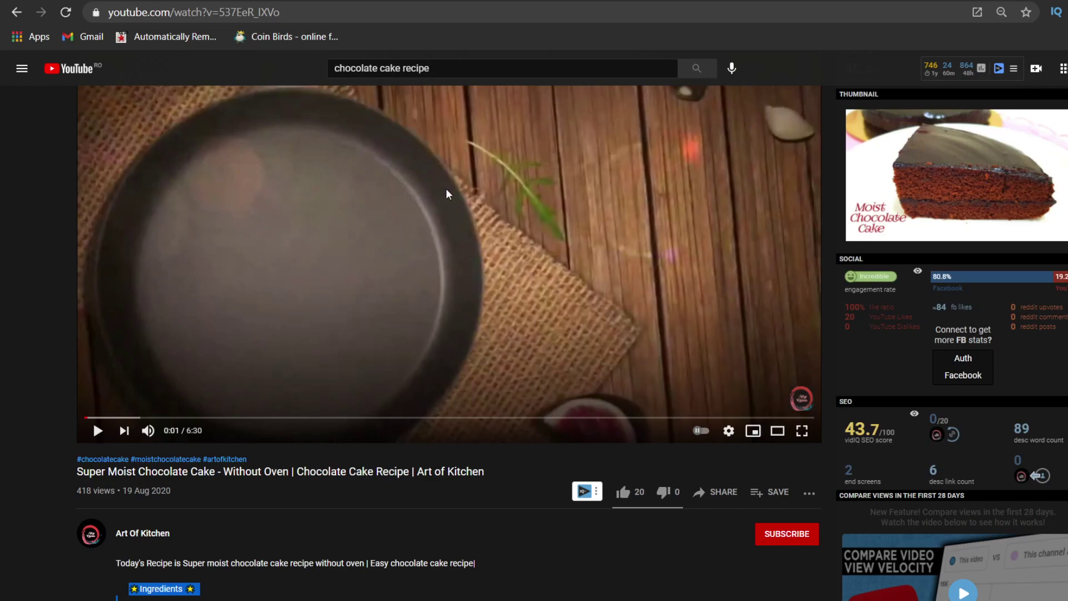
key("ctrl+Tab")
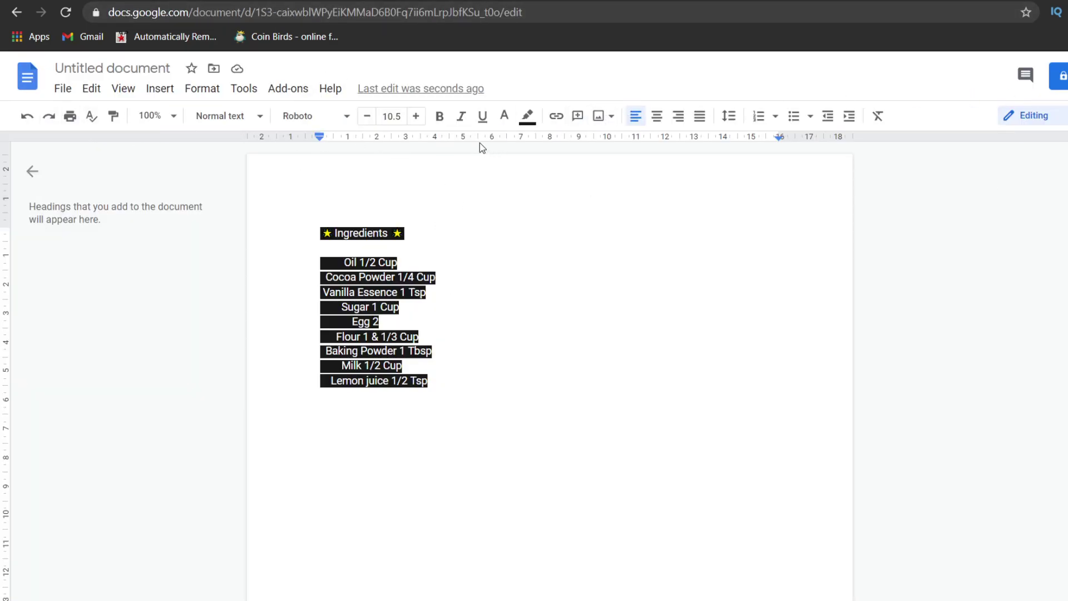
- Start sharing the document, save it under the suggested name "Ingredients" and copy its sharing link
left_click(1060, 76)
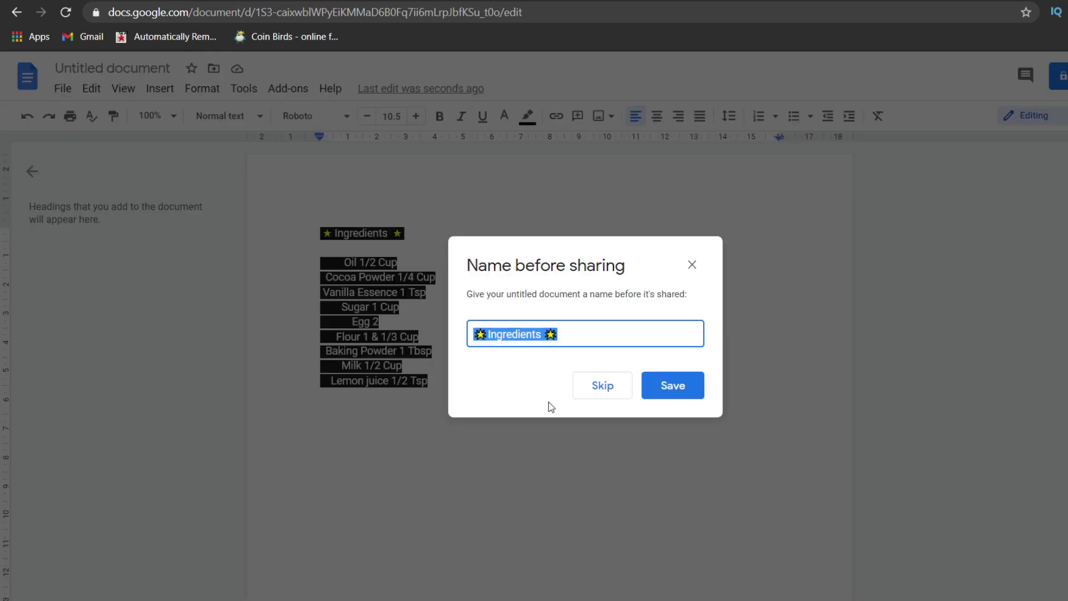
left_click(679, 384)
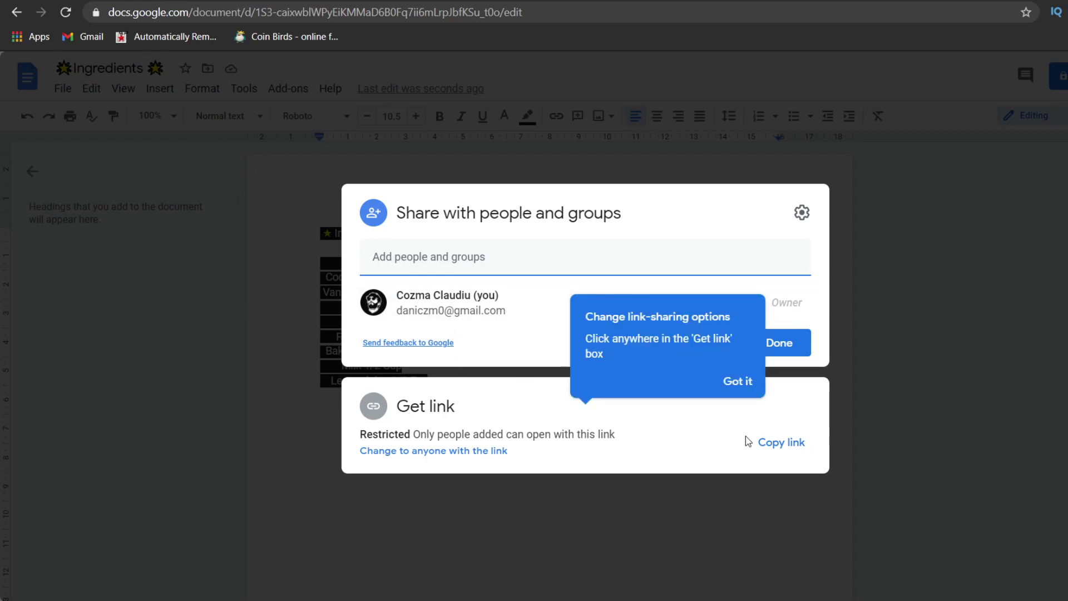
left_click(780, 443)
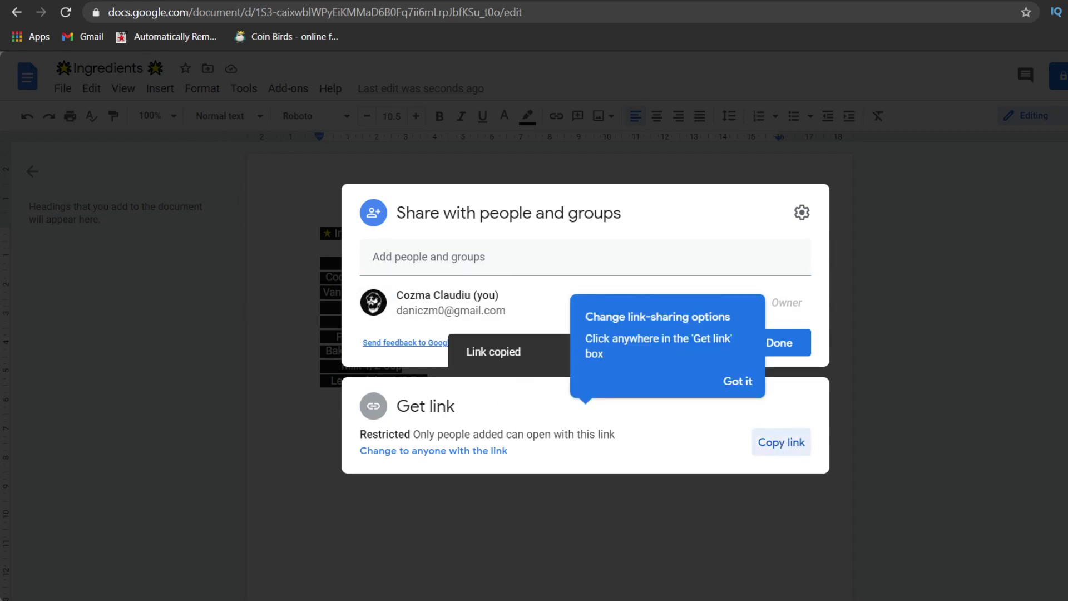
- Search for shrinkearn in a new browser tab, open the Shrinkearn site and go to its member dashboard
key("ctrl+t")
left_click(426, 11)
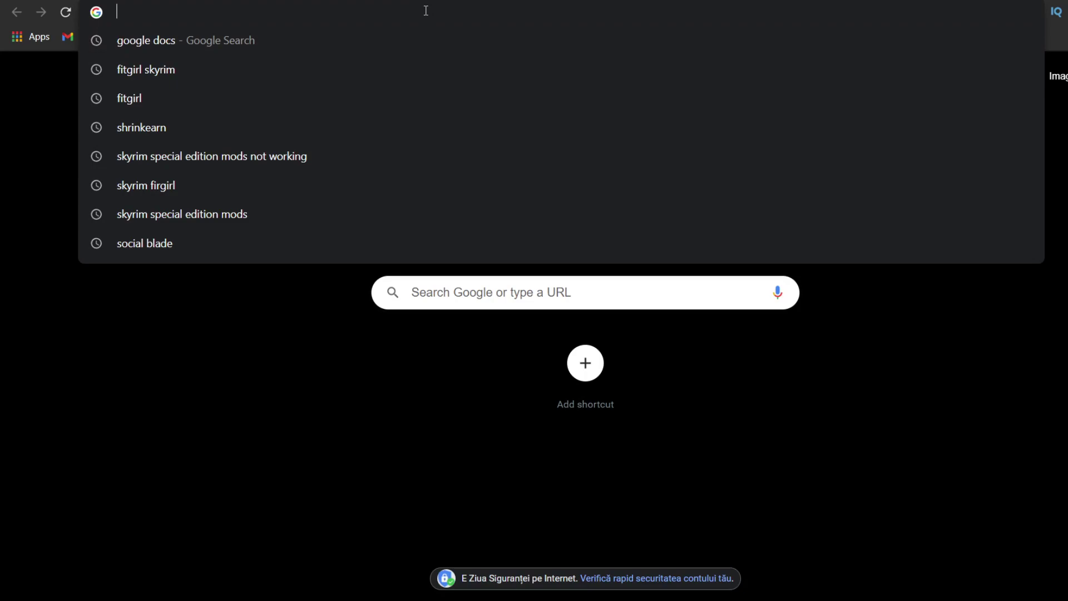
left_click(146, 128)
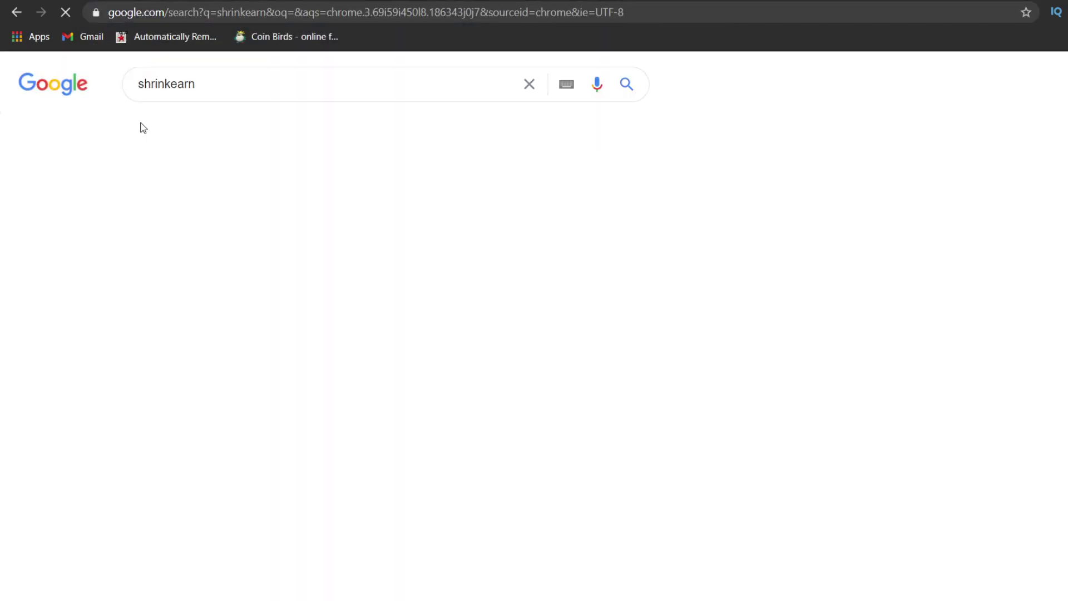
left_click(203, 218)
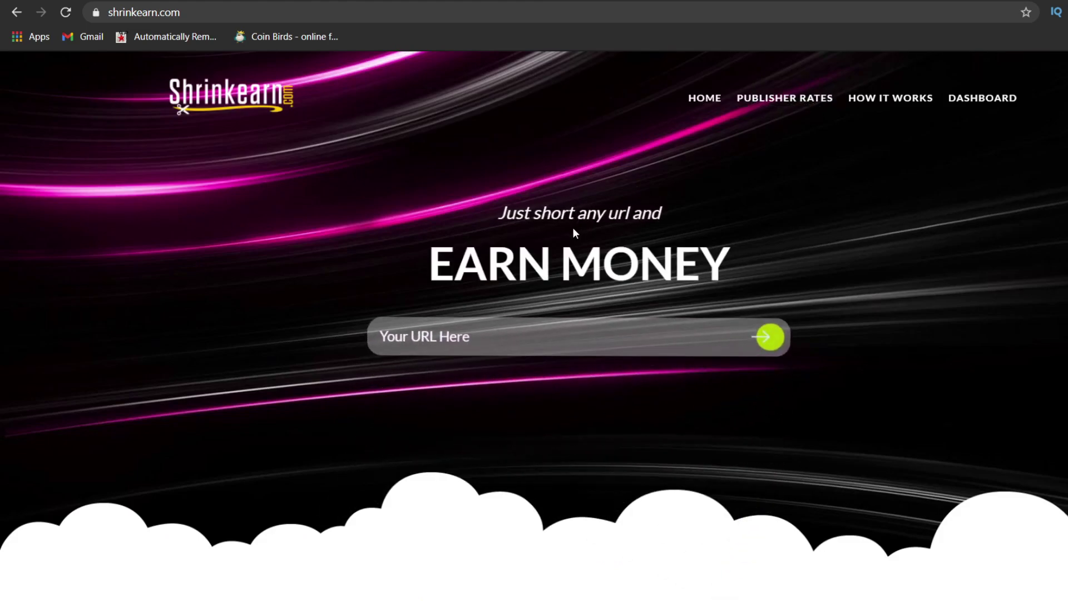
left_click(991, 103)
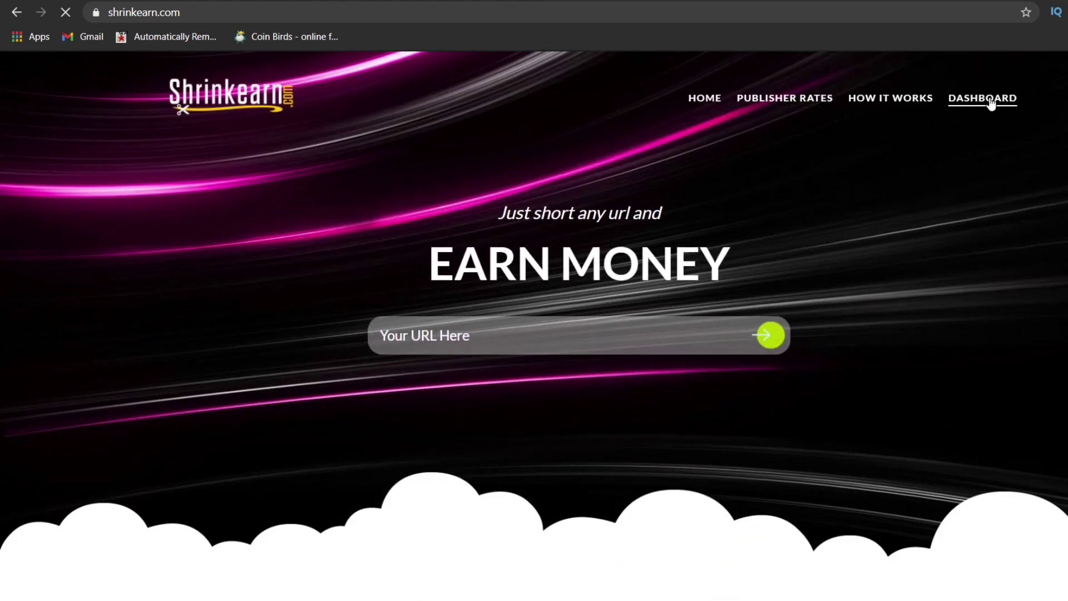
- Create a new shortened link from the copied Google Docs sharing URL and select the resulting short address for copying
left_click(72, 127)
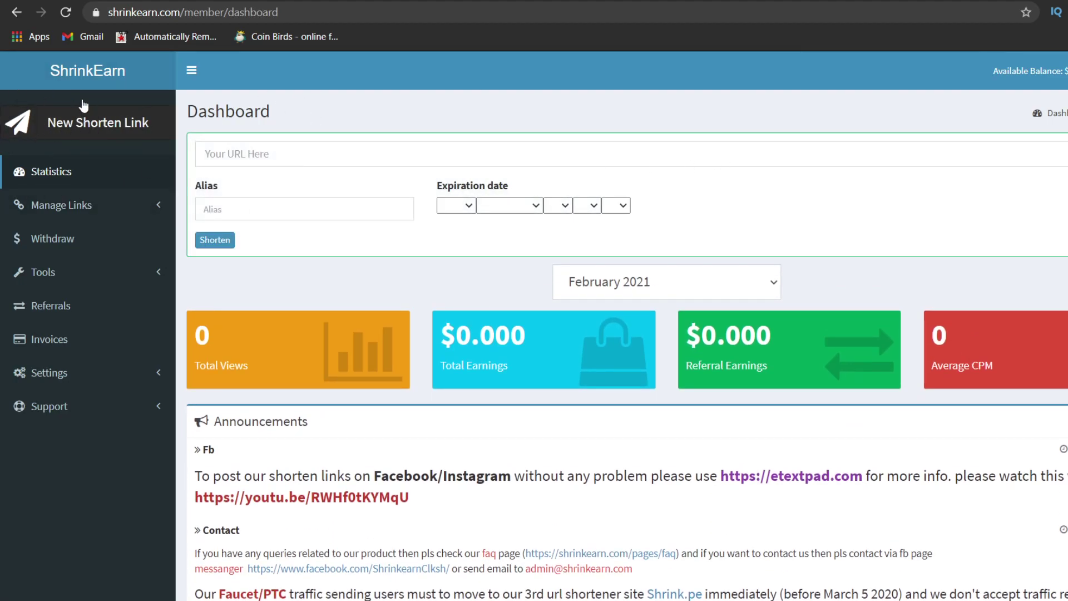
left_click(259, 153)
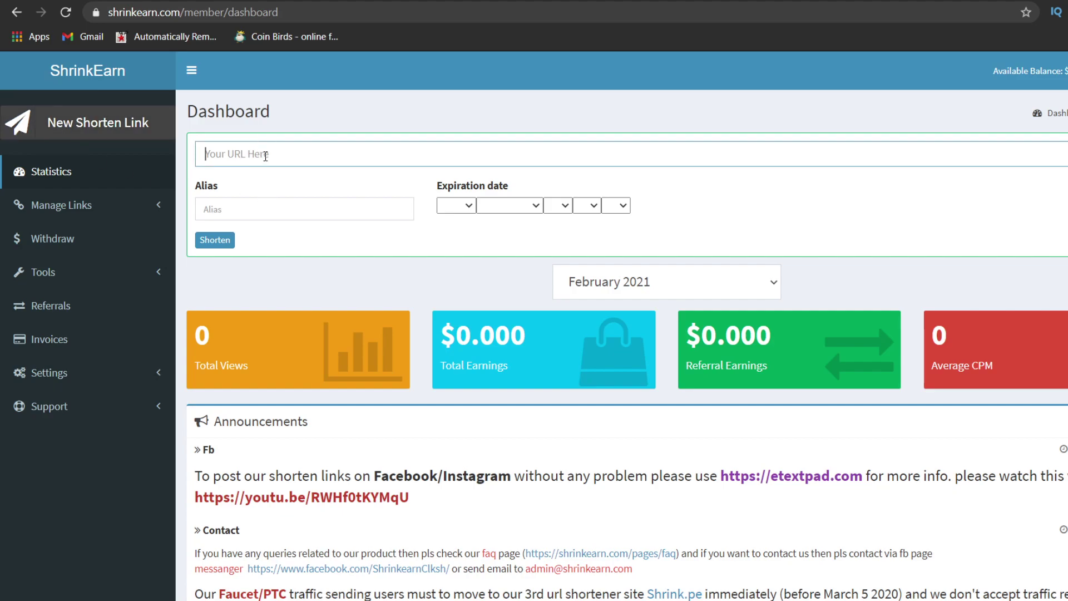
key("ctrl+v")
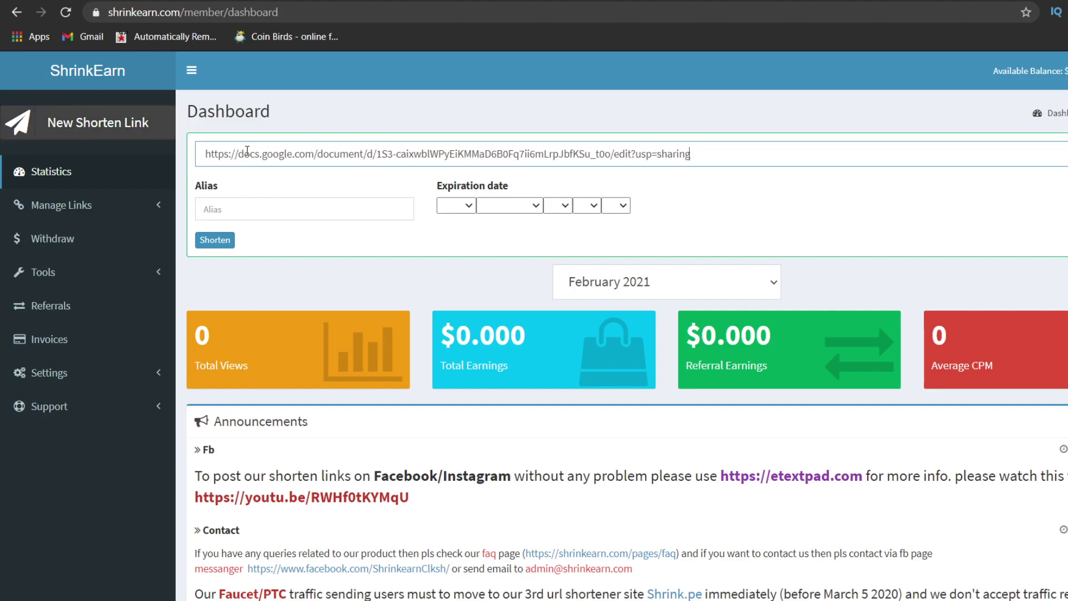
left_click(215, 241)
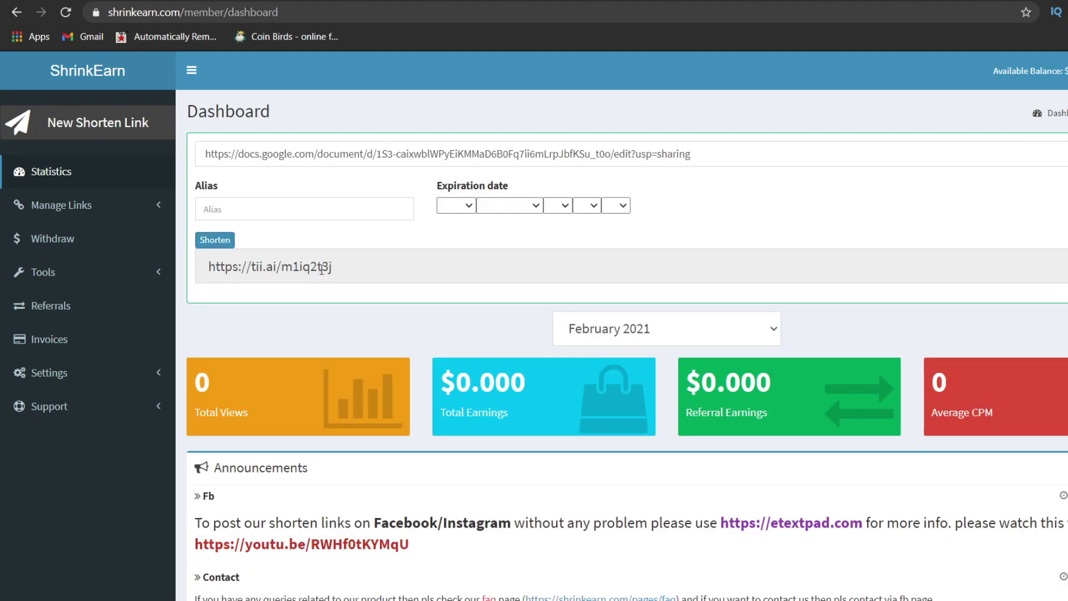
left_click_drag(215, 260, 332, 268)
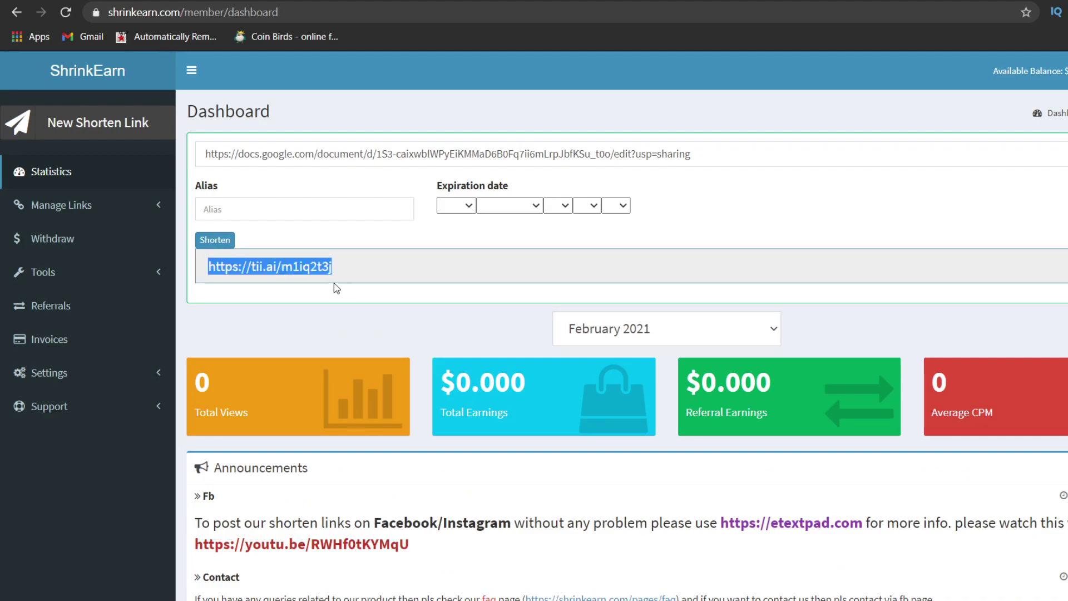
- Close the sharing window of the Google Docs document and switch back to the chocolate cake video on YouTube
left_click(278, 1)
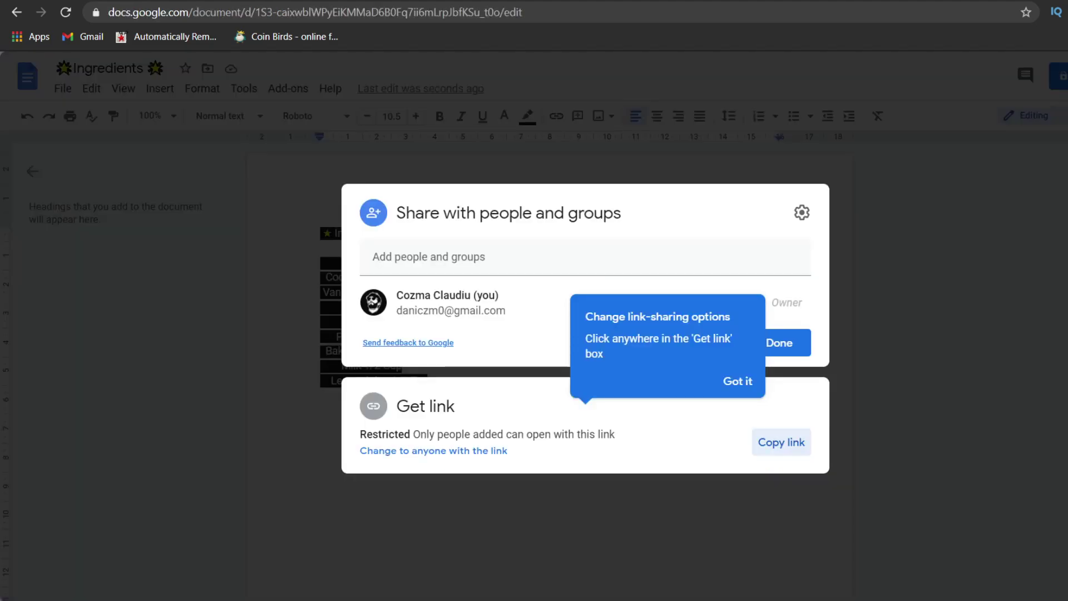
left_click(619, 116)
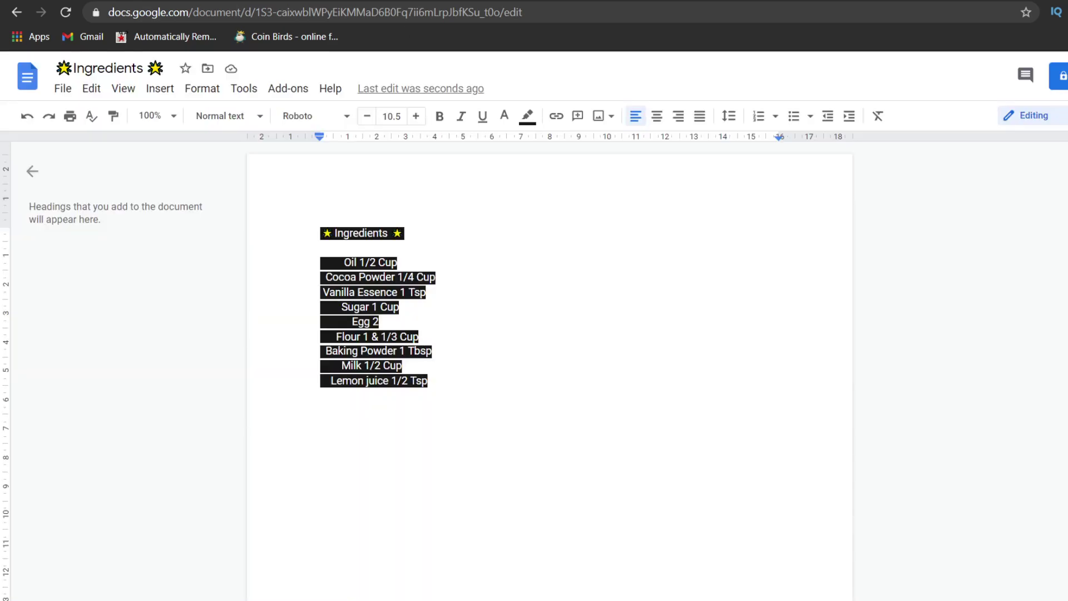
left_click(422, 2)
left_click(218, 1)
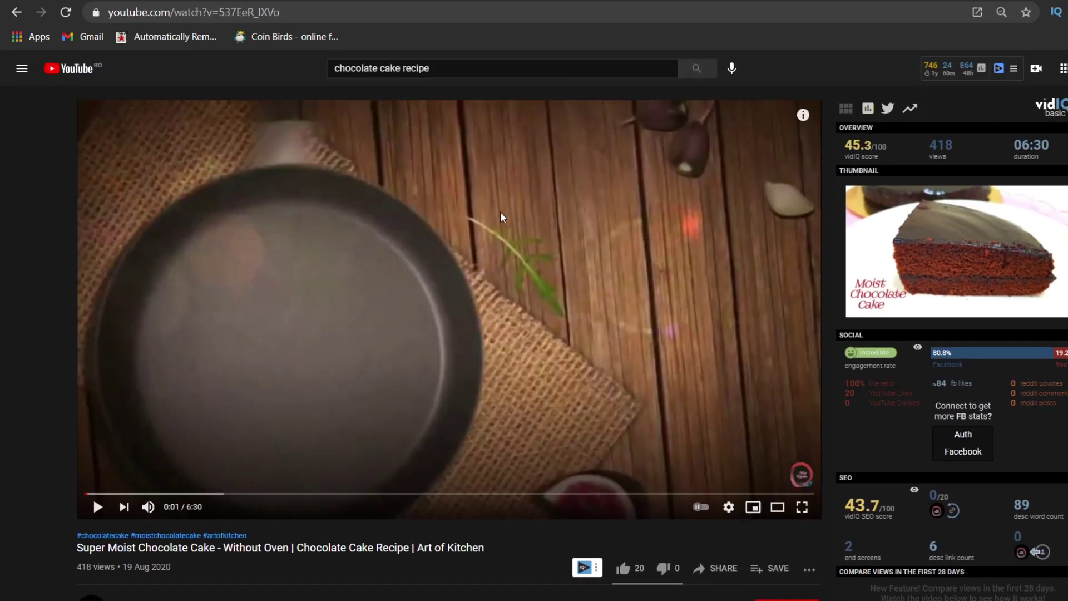
left_click(1036, 68)
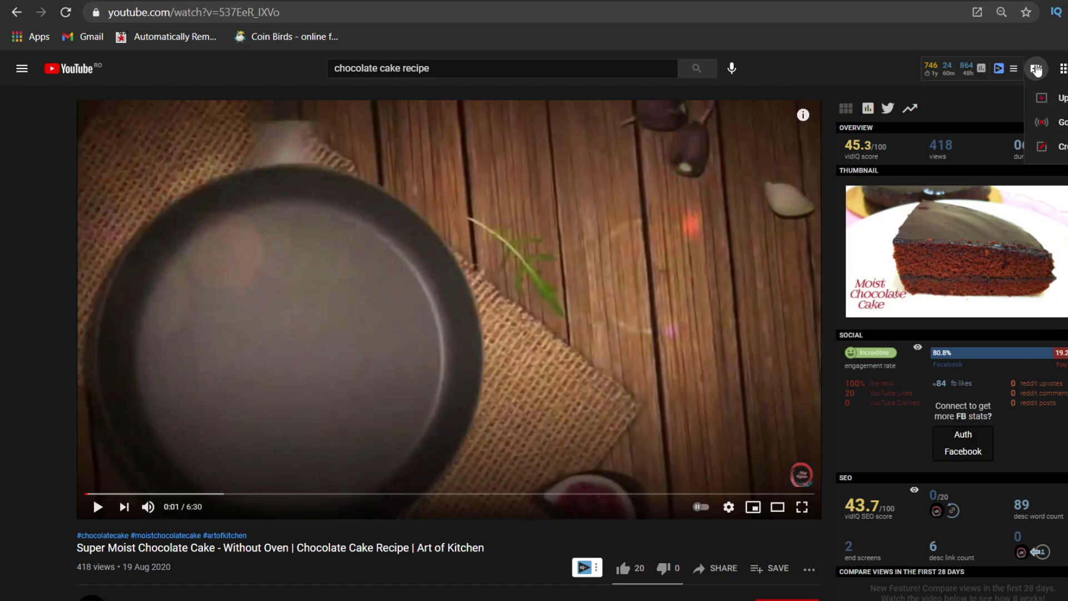
left_click(1054, 107)
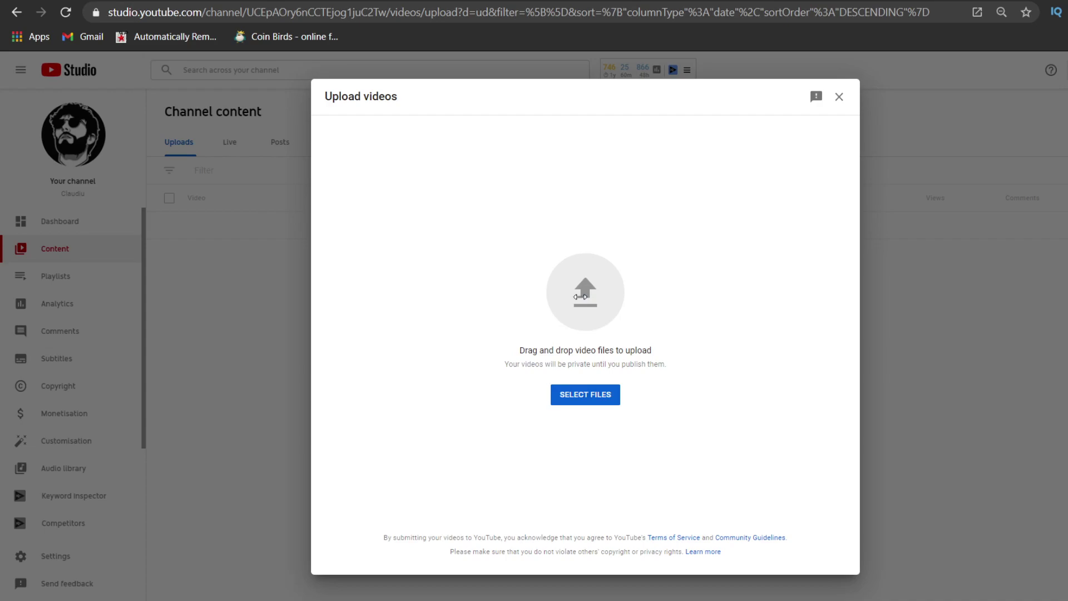
left_click_drag(171, 88, 494, 274)
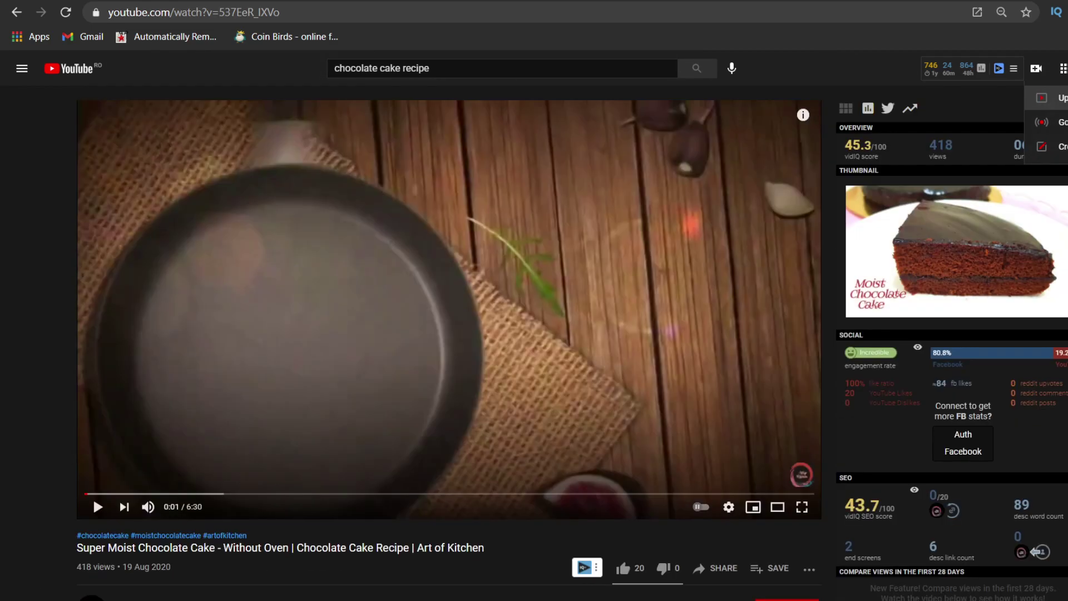
scroll(328, 473, "down", 3)
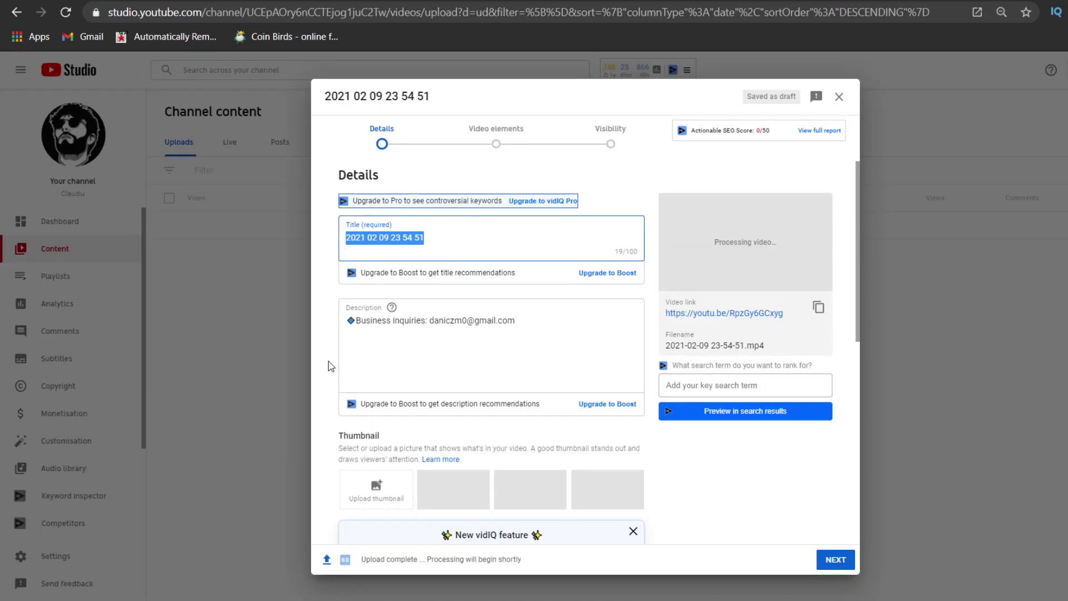
left_click(347, 323)
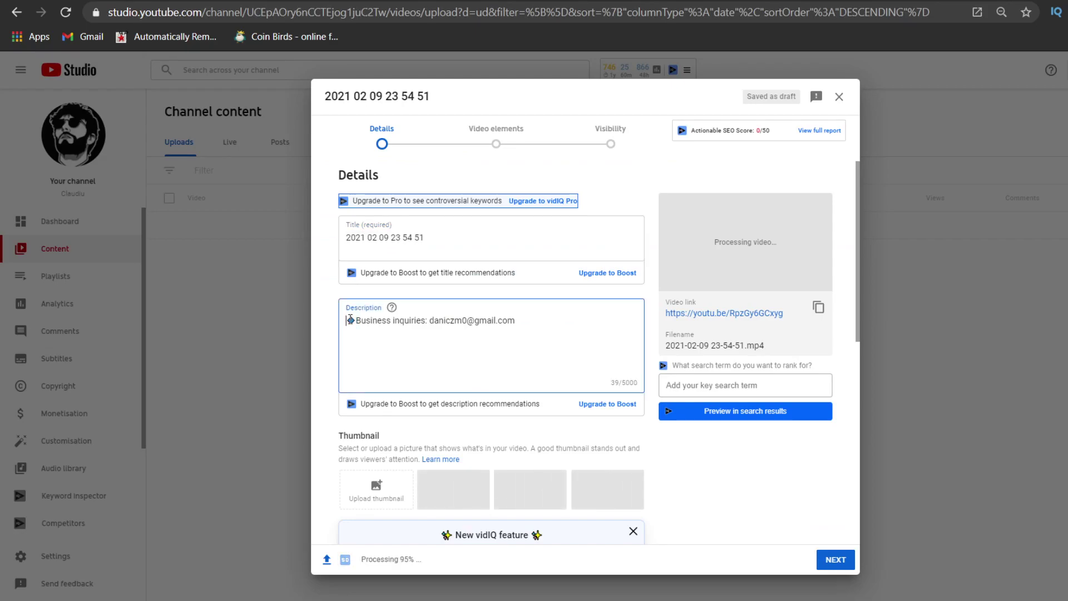
key("Return")
key("Return")
key("Return")
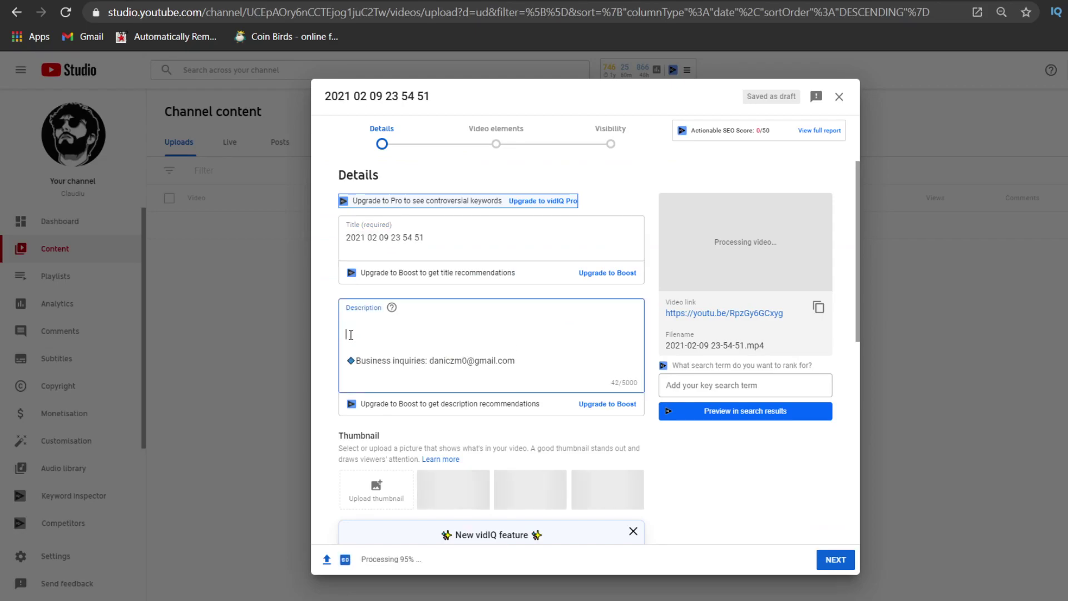
type("https://youtu.be/RpzGy6GCxyg")
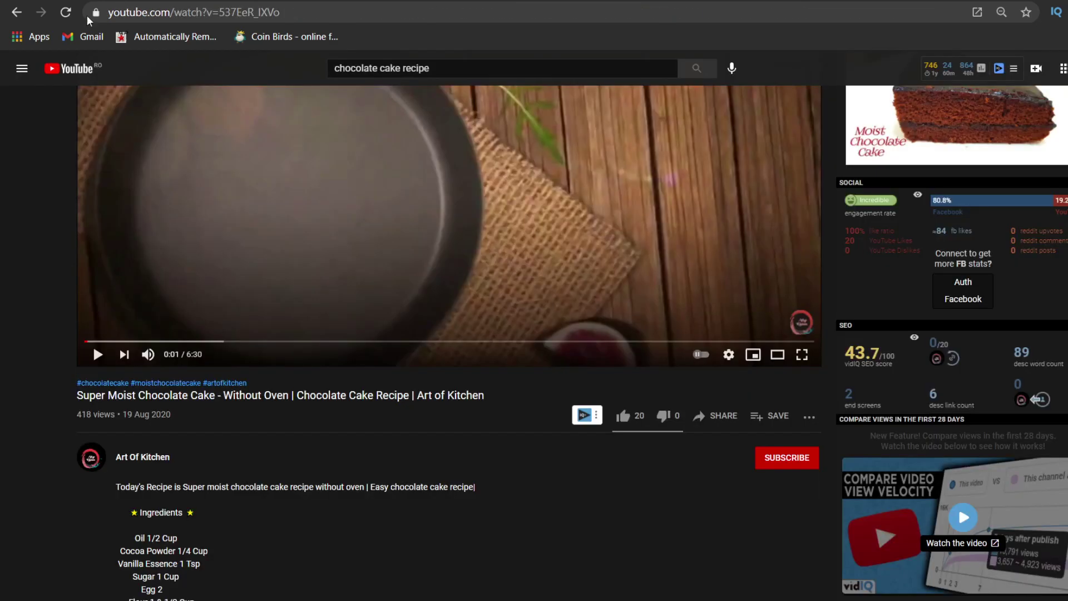
left_click_drag(116, 486, 199, 523)
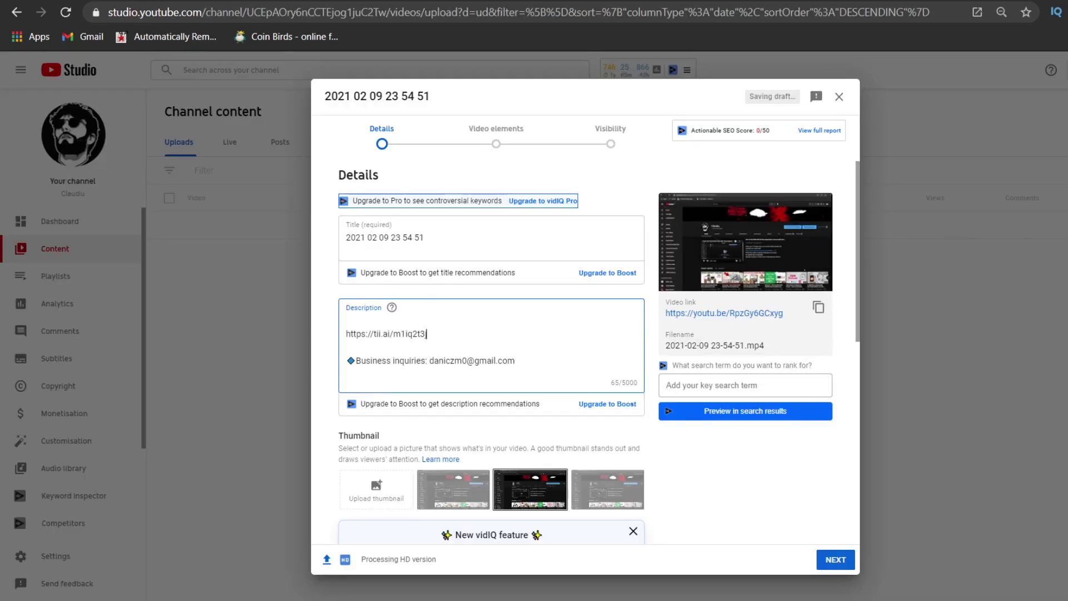
- Insert "Today's Recipe is Super moist chocolate cake recipe without oven | Easy chocolate cake recipe|" and the starred Ingredients heading directly below it, above the short link
left_click(350, 320)
type("Today's Recipe is Super moist chocolate cake recipe without oven | Easy chocolate cake recipe      ✨Ingredients ✨")
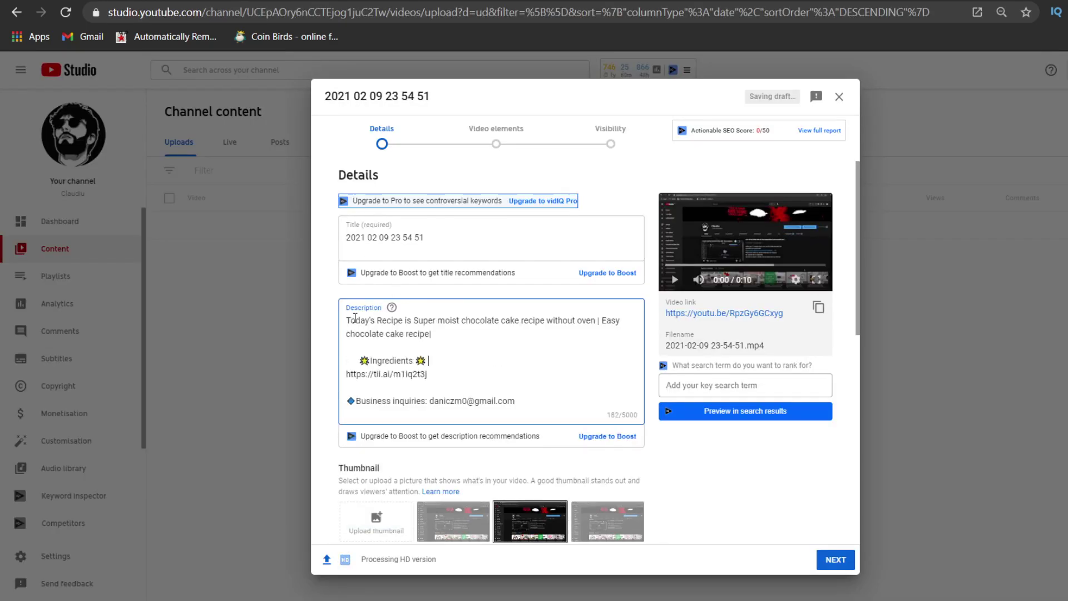
left_click(355, 347)
key("BackSpace")
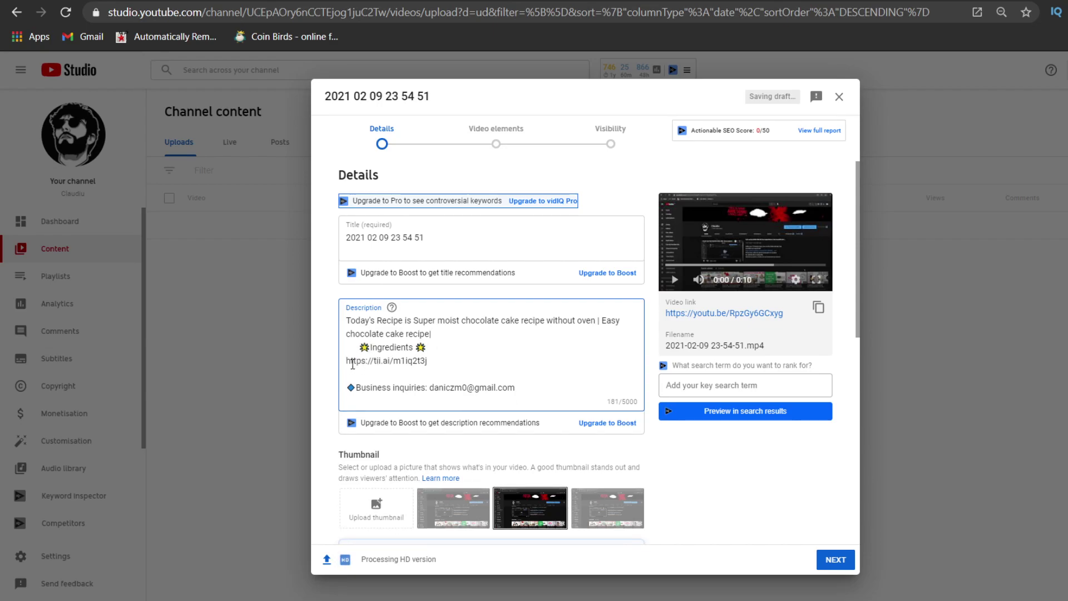
- Compare the intro text and ingredients heading in the draft description with the chocolate cake video's description and tags on YouTube
left_click_drag(358, 347, 453, 344)
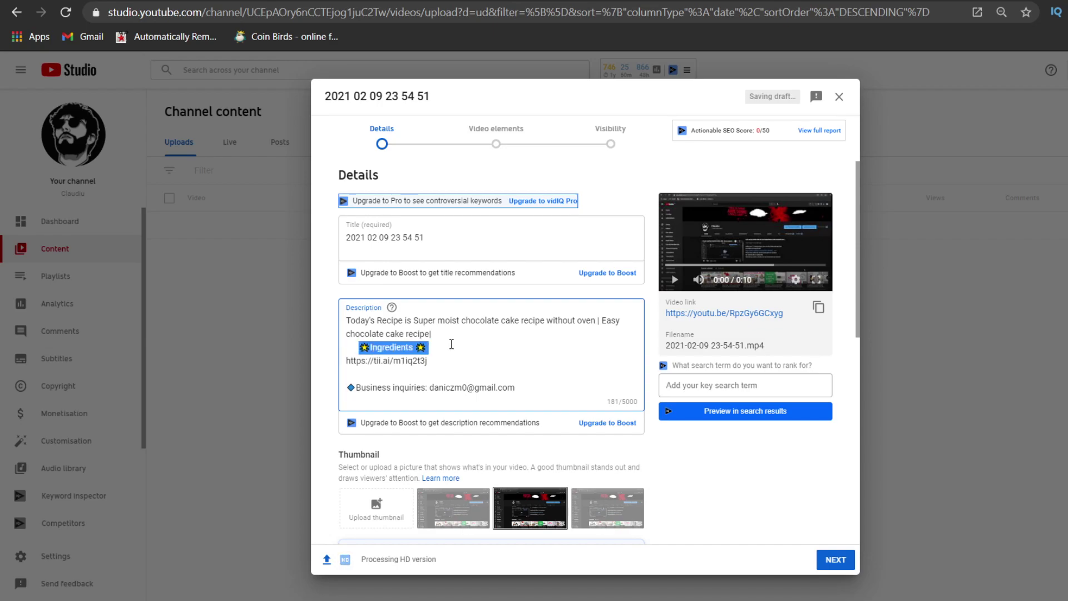
left_click(510, 351)
left_click_drag(346, 321, 612, 336)
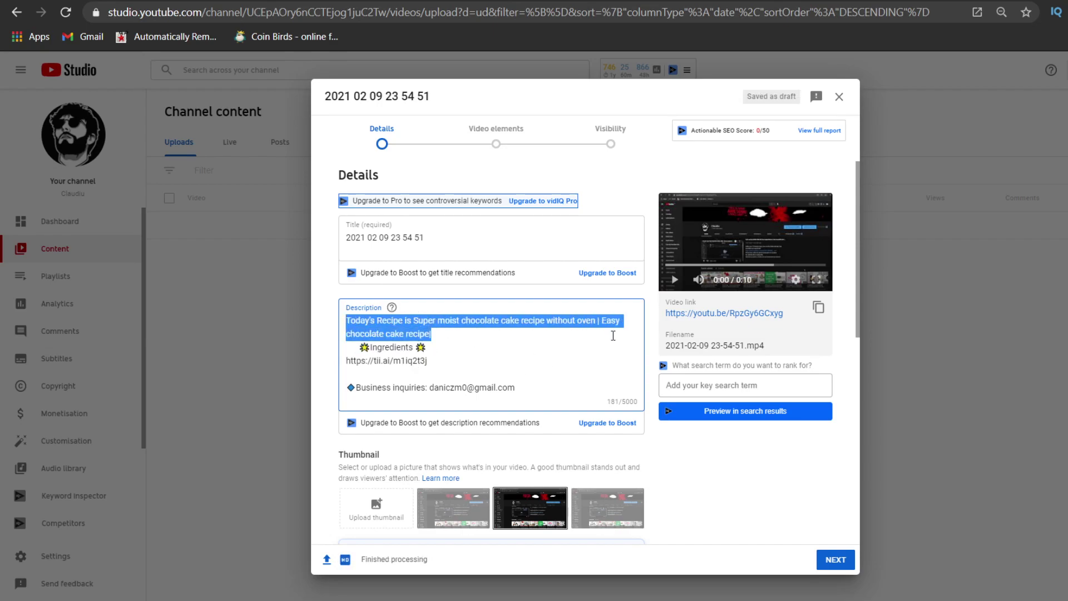
key("ctrl+Tab")
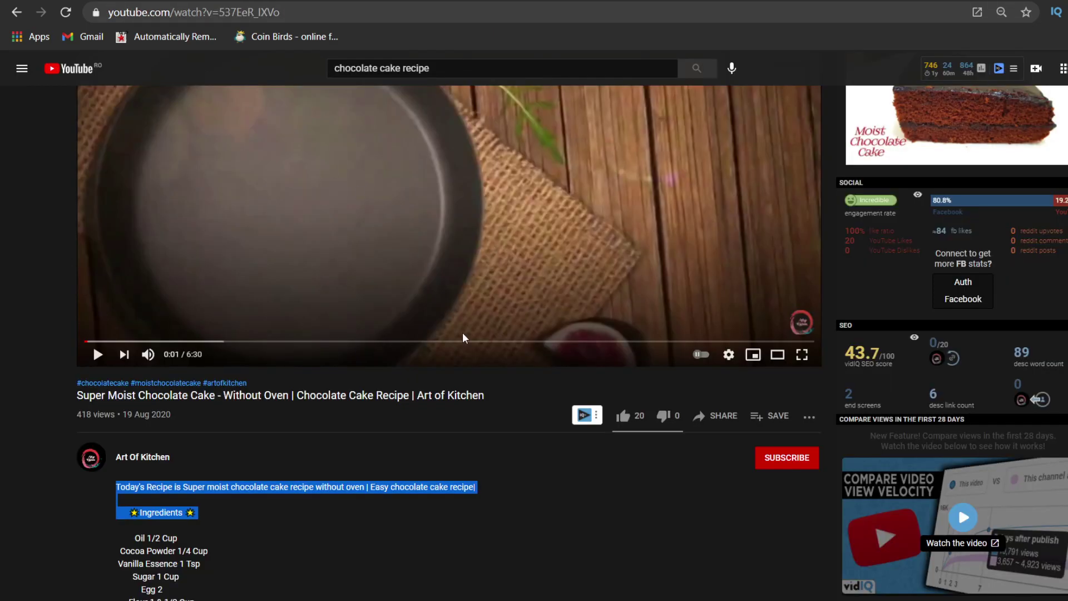
scroll(887, 340, "down", 3)
scroll(1025, 513, "down", 6)
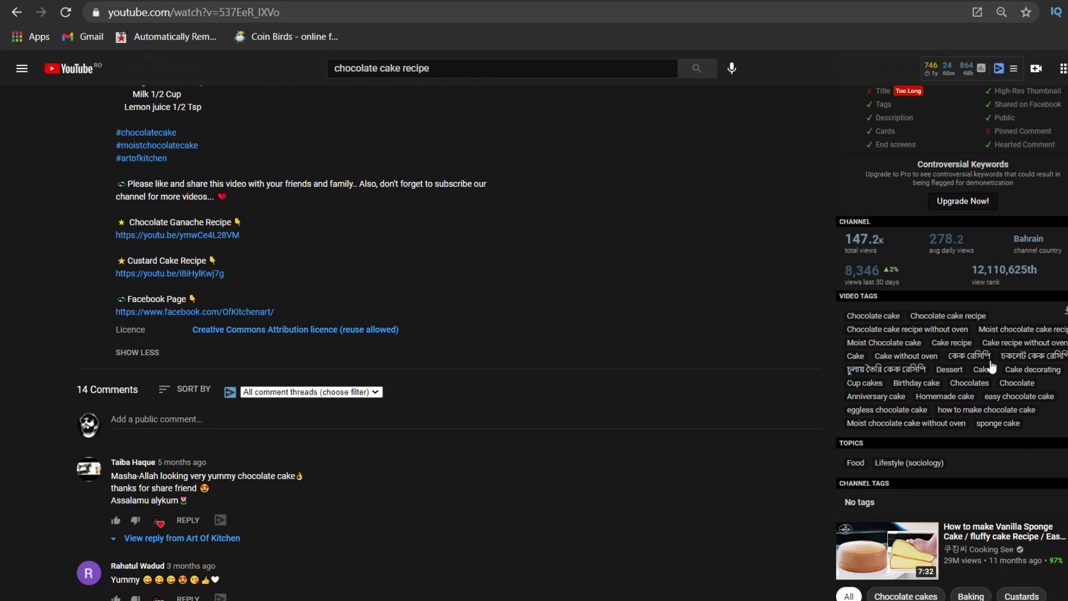
scroll(570, 353, "up", 5)
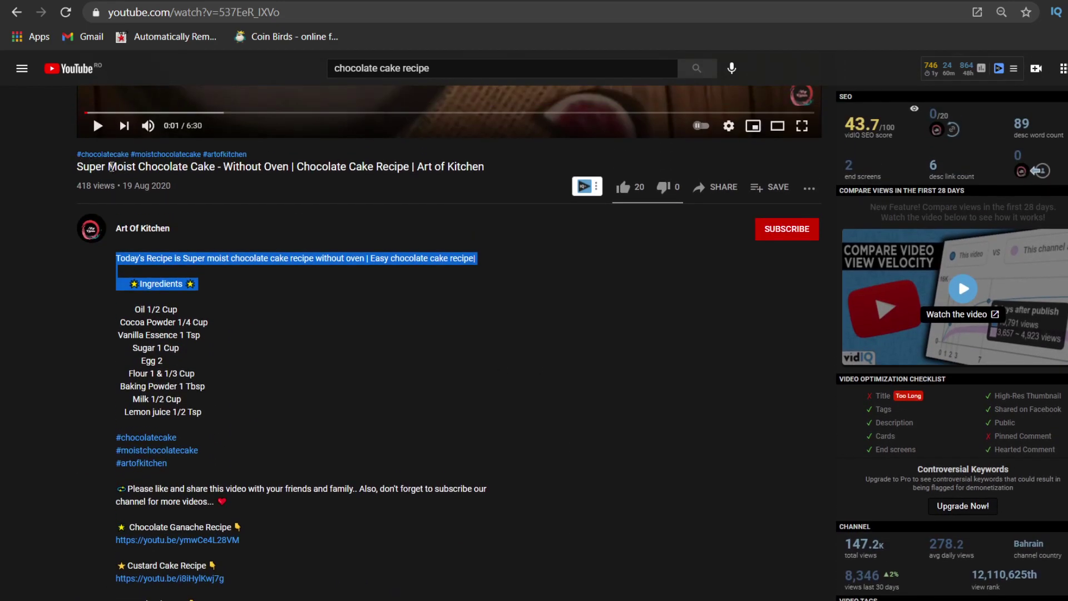
key("ctrl+Tab")
key("ctrl+Tab")
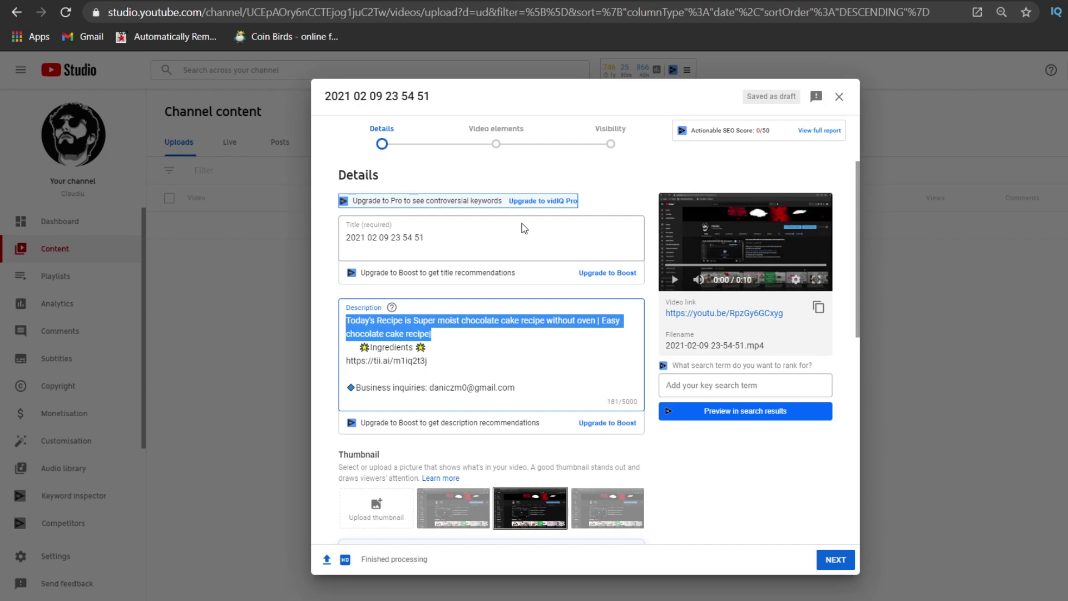
- Switch back to the chocolate cake video on YouTube and review its title, thumbnail and ingredient list
key("ctrl+shift+Tab")
key("ctrl+shift+Tab")
scroll(232, 299, "down", 1)
left_click(290, 125)
scroll(281, 119, "up", 4)
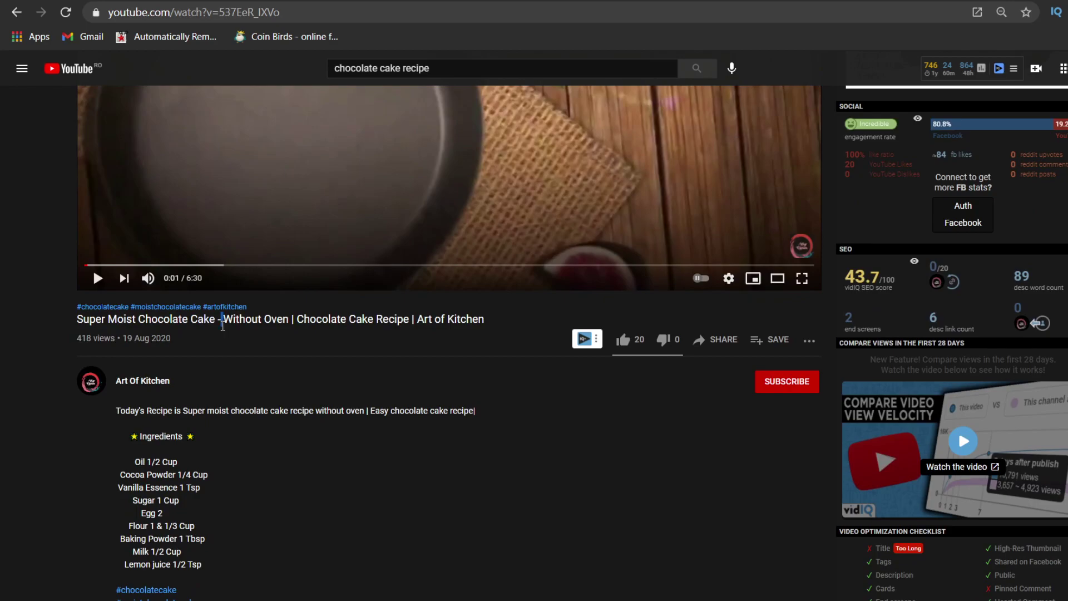
triple_click(223, 319)
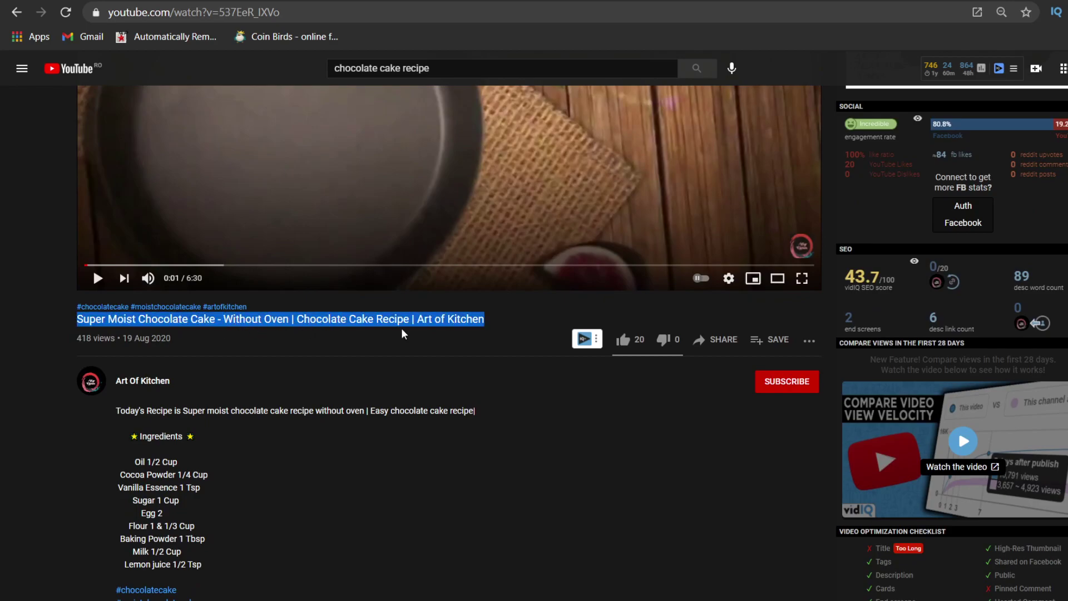
scroll(215, 324, "up", 1)
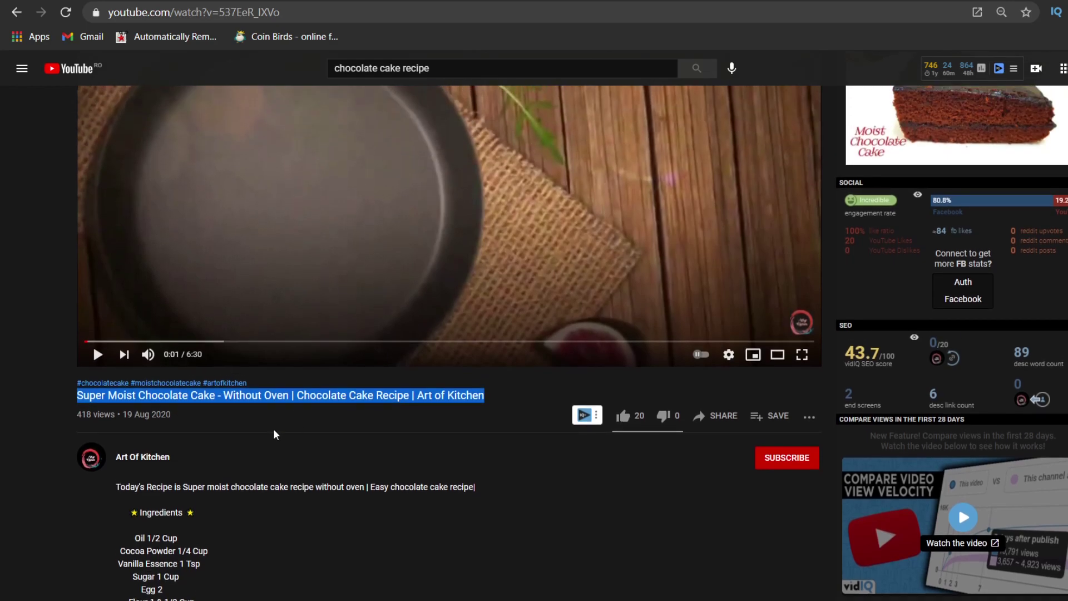
scroll(343, 198, "up", 2)
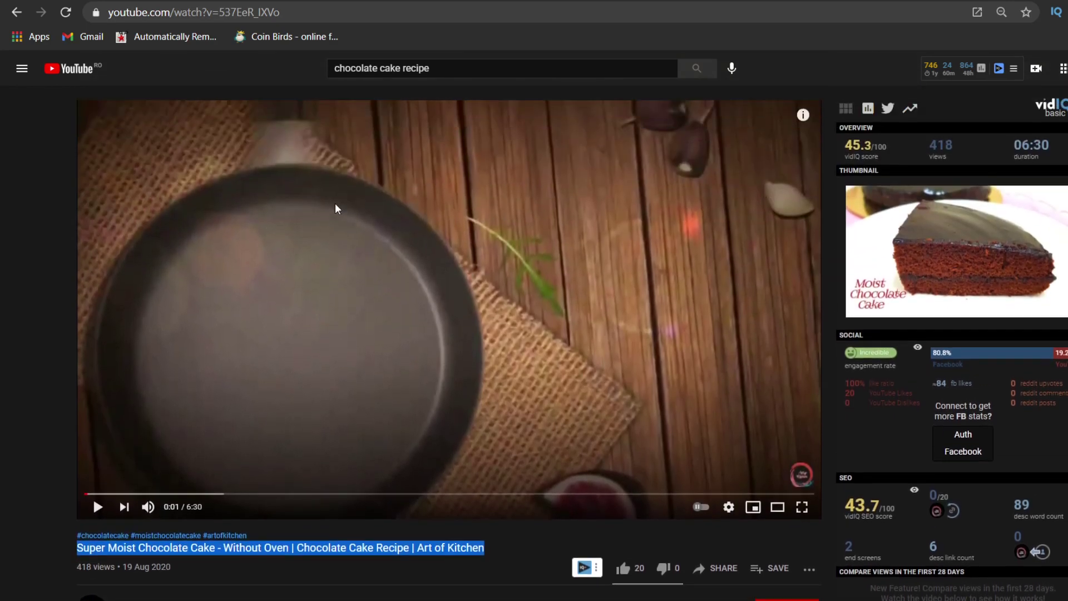
scroll(396, 332, "down", 4)
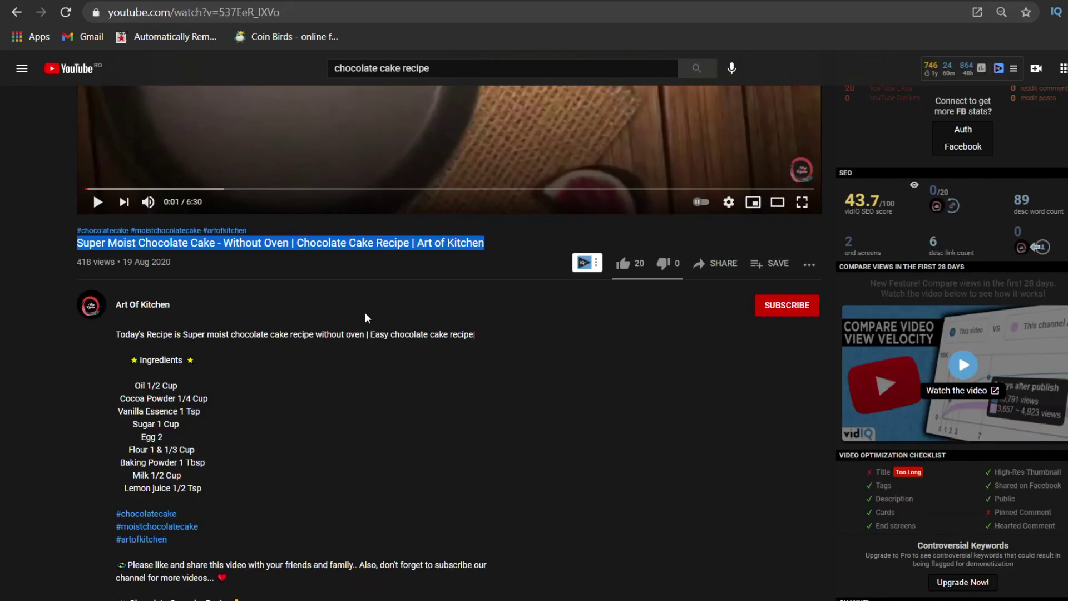
scroll(365, 316, "up", 3)
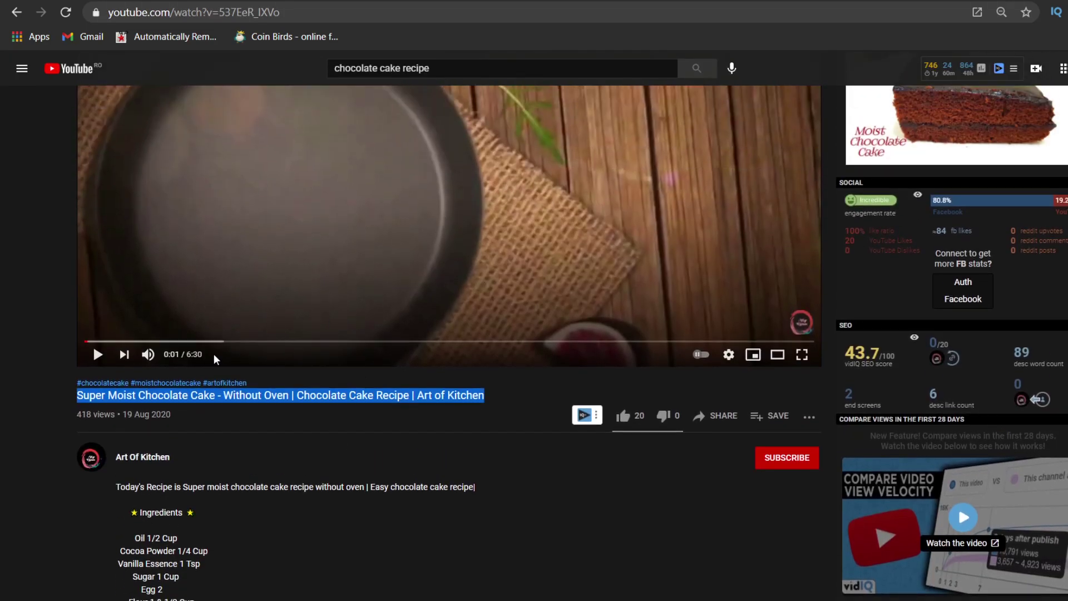
scroll(335, 229, "up", 3)
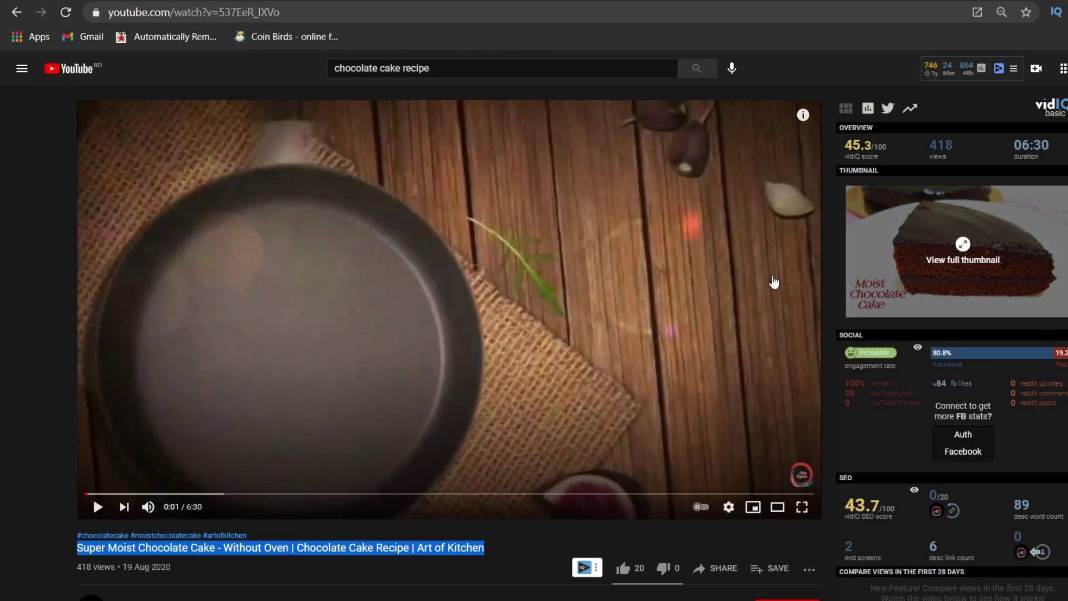
scroll(258, 413, "down", 3)
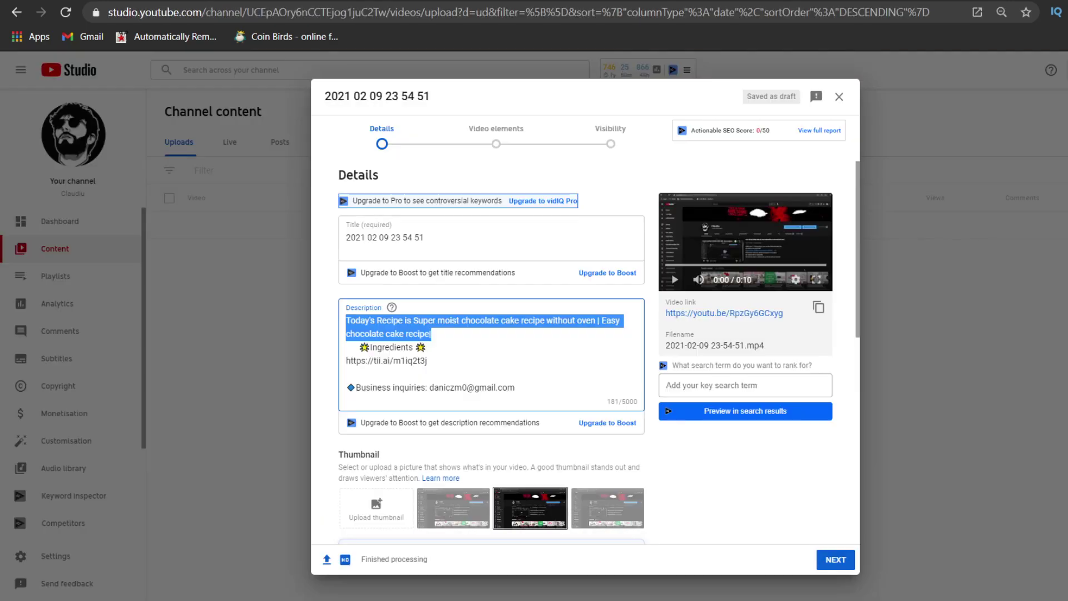
- Check the recipe intro, ingredients heading and short link in the upload's description against the shortened address on the ShrinkEarn dashboard
left_click(523, 339)
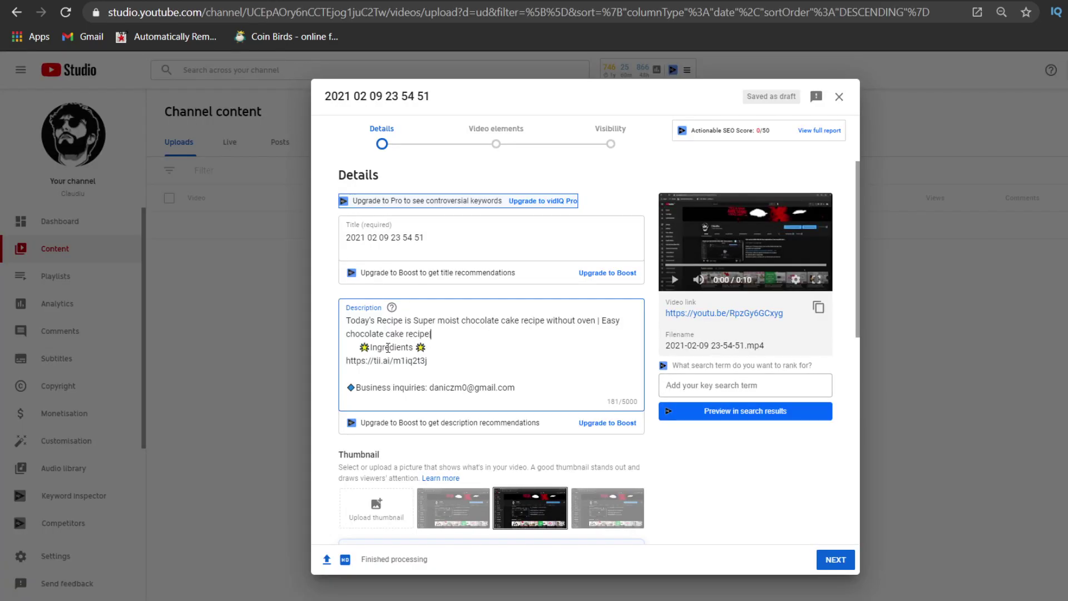
left_click_drag(346, 360, 356, 361)
left_click(392, 360)
left_click_drag(346, 320, 408, 362)
left_click(444, 362)
left_click(336, 2)
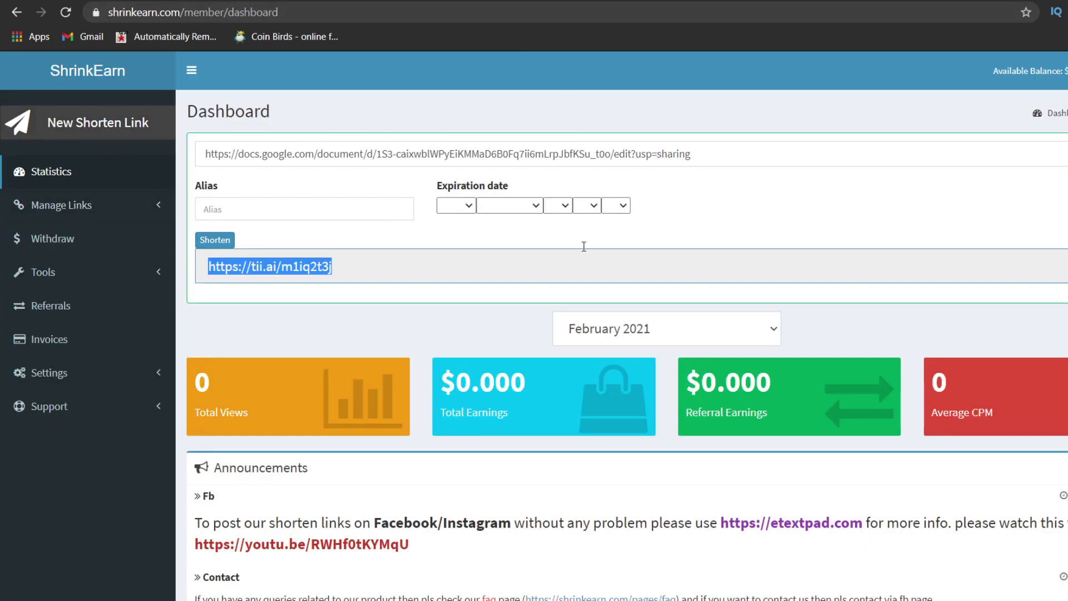
key("ctrl+Tab")
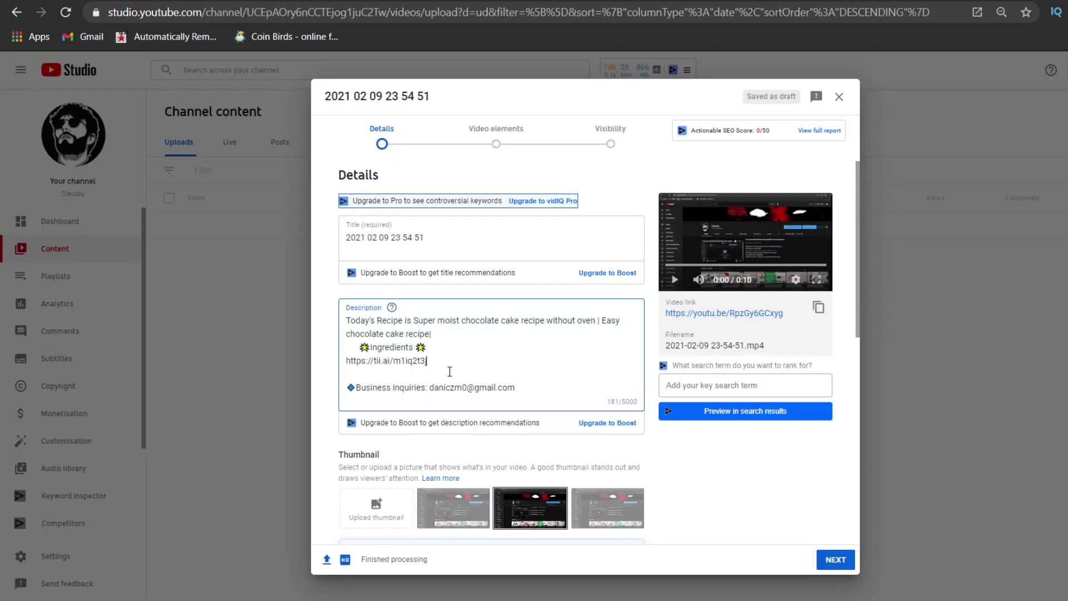
triple_click(359, 361)
left_click(436, 361)
triple_click(370, 349)
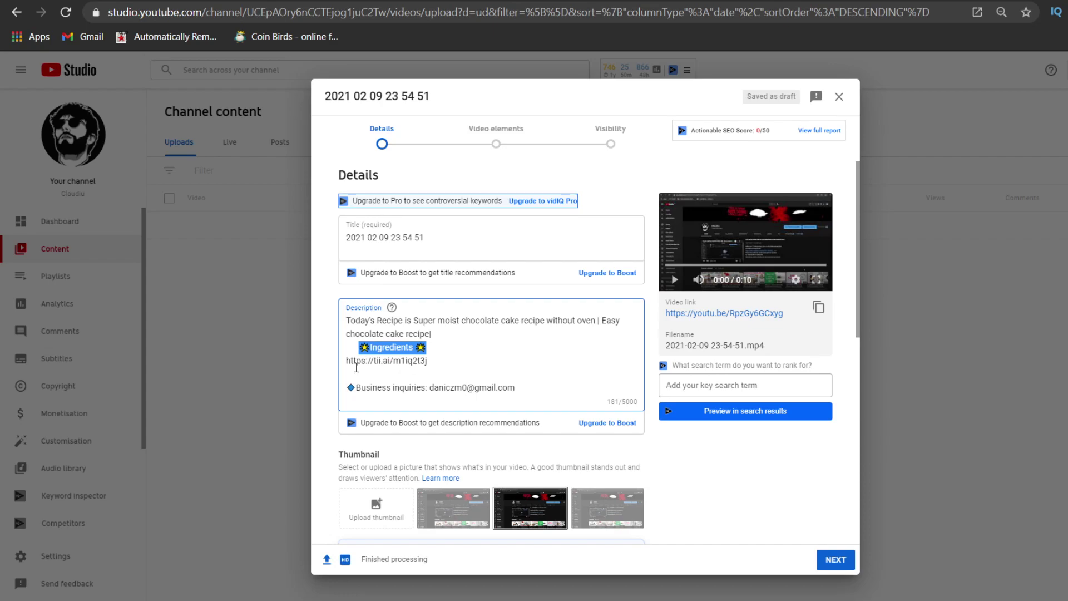
triple_click(402, 361)
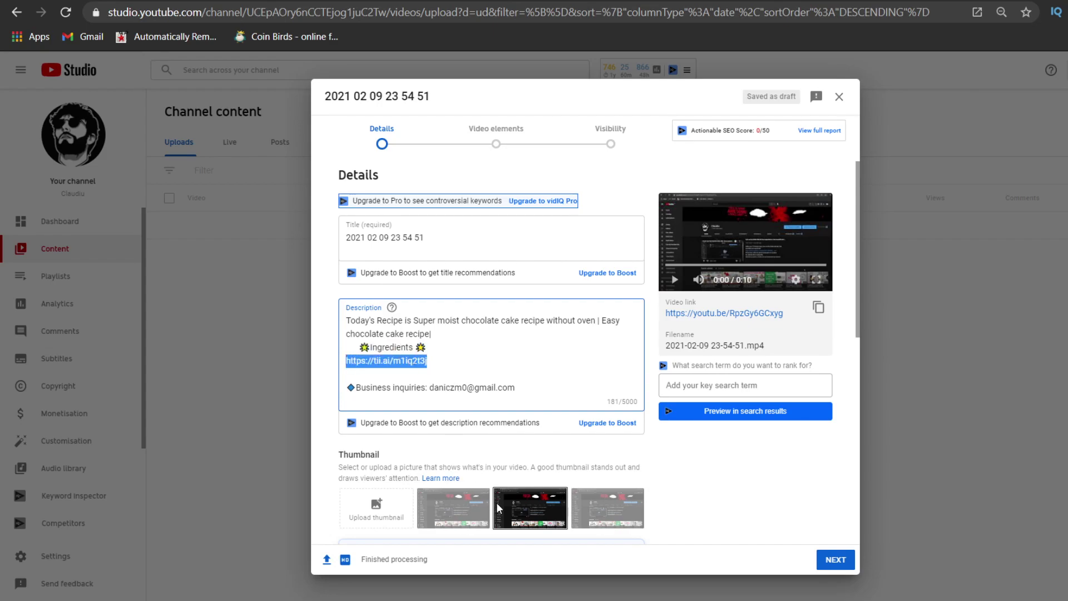
left_click_drag(383, 362, 388, 365)
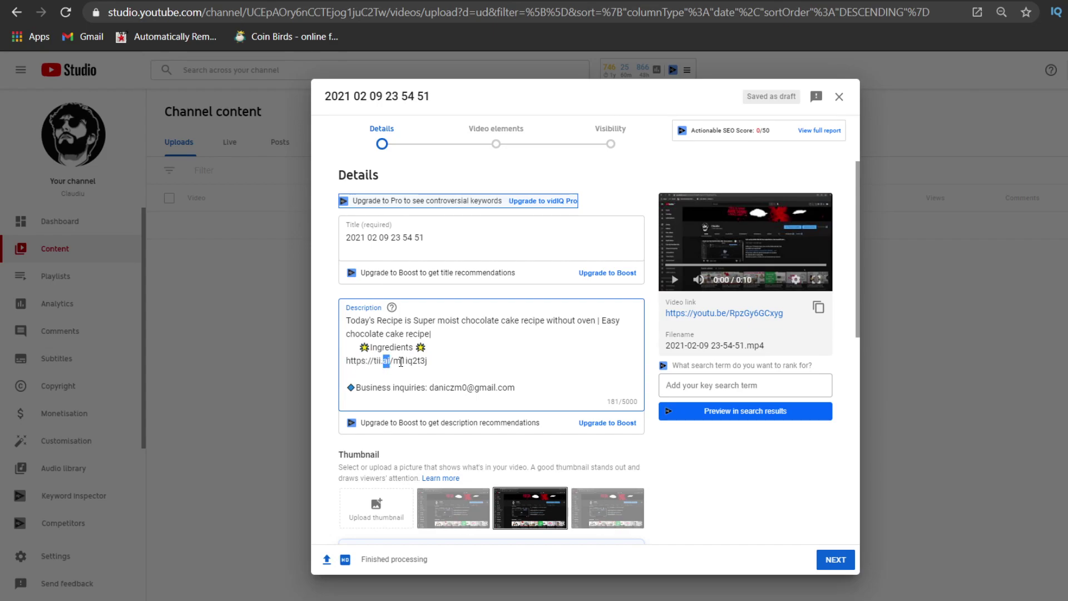
- Examine the daily views and earnings statistics on the ShrinkEarn dashboard and recheck the short link in the video description
key("ctrl+Tab")
key("ctrl+shift+Tab")
key("ctrl+Tab")
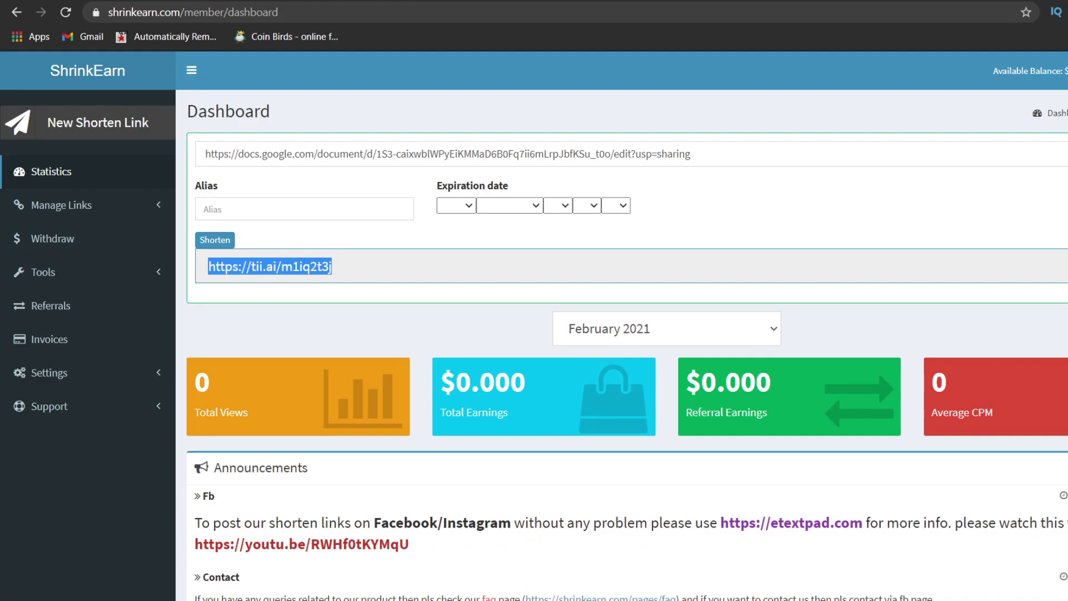
key("ctrl+shift+Tab")
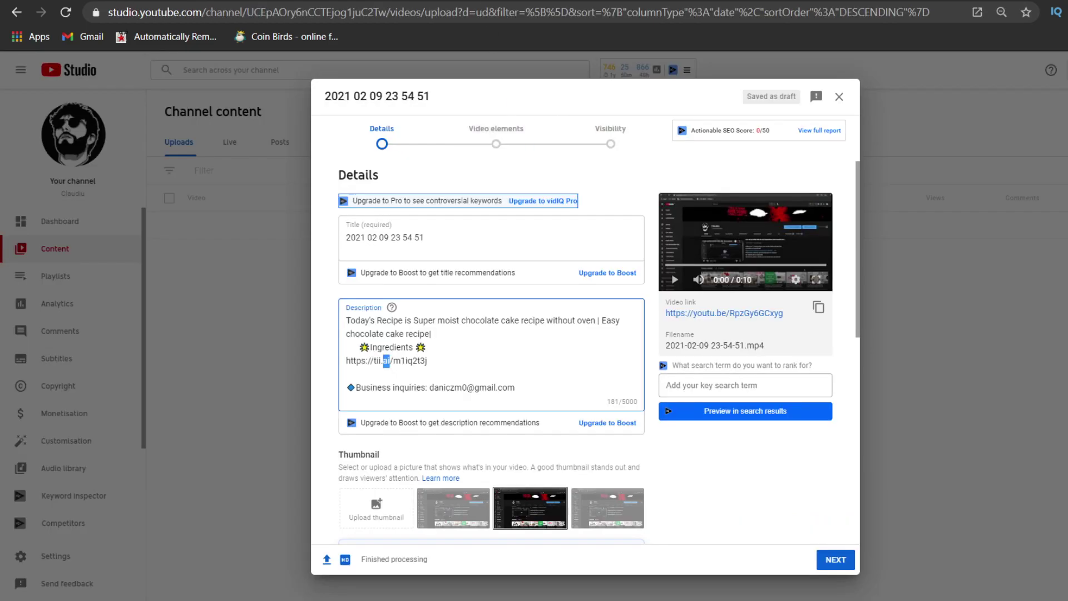
key("ctrl+Tab")
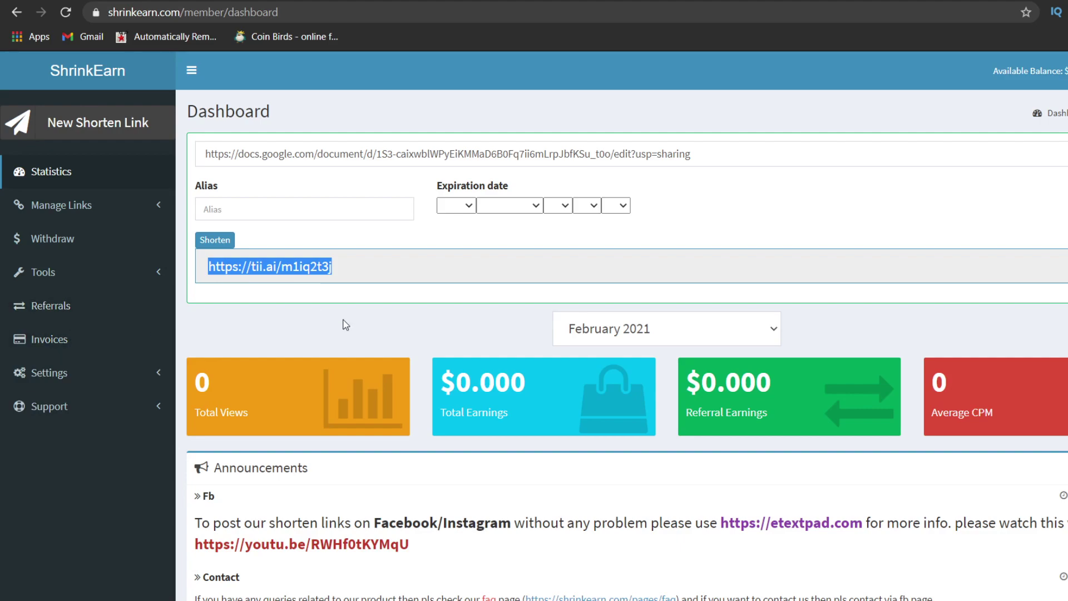
scroll(322, 310, "down", 10)
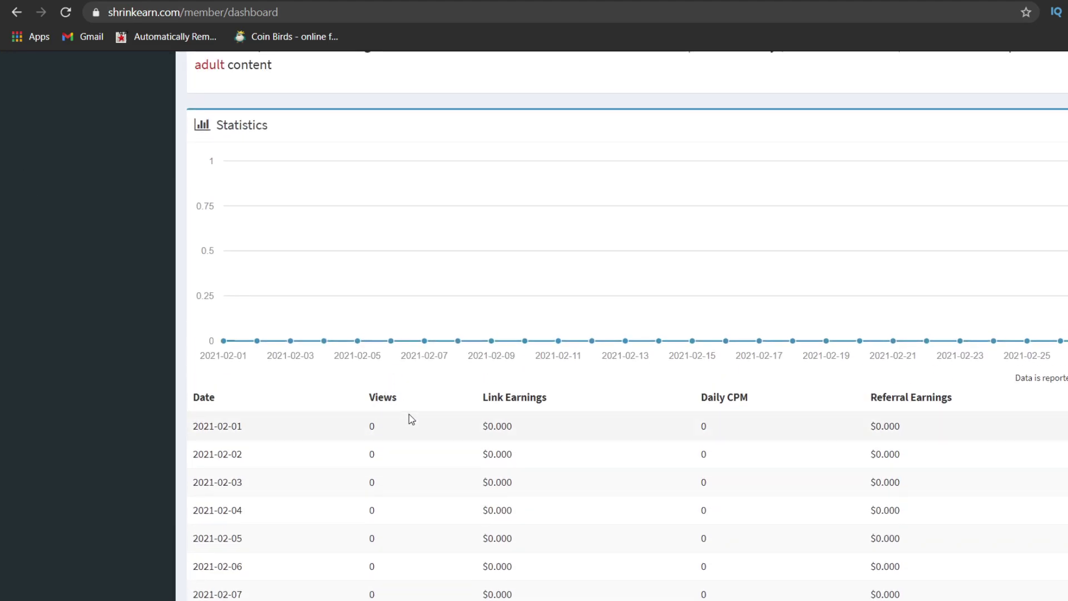
scroll(409, 417, "up", 3)
scroll(423, 435, "up", 8)
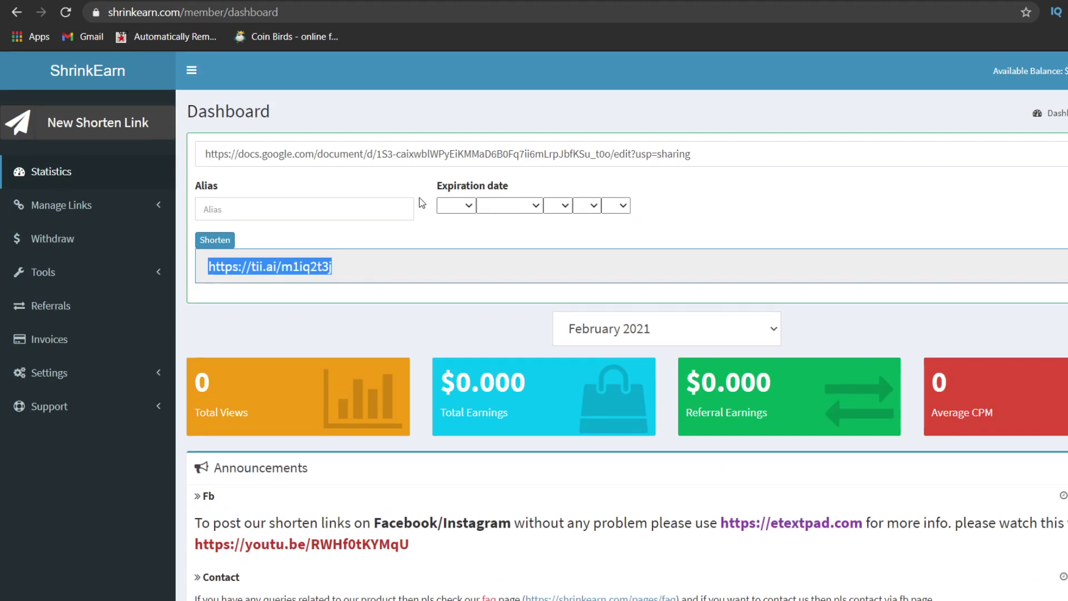
left_click(192, 71)
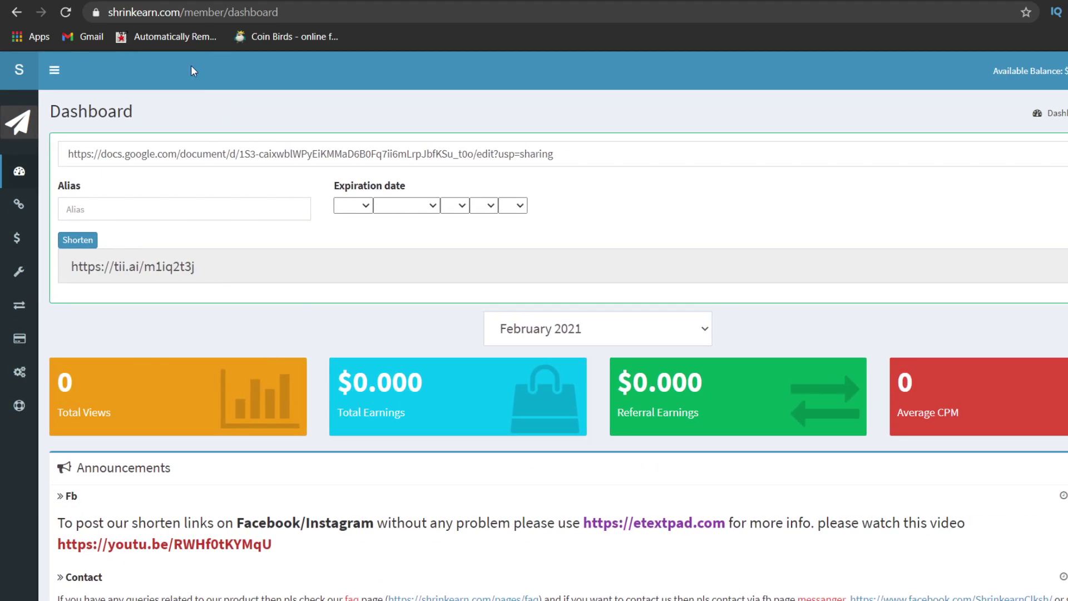
left_click(53, 71)
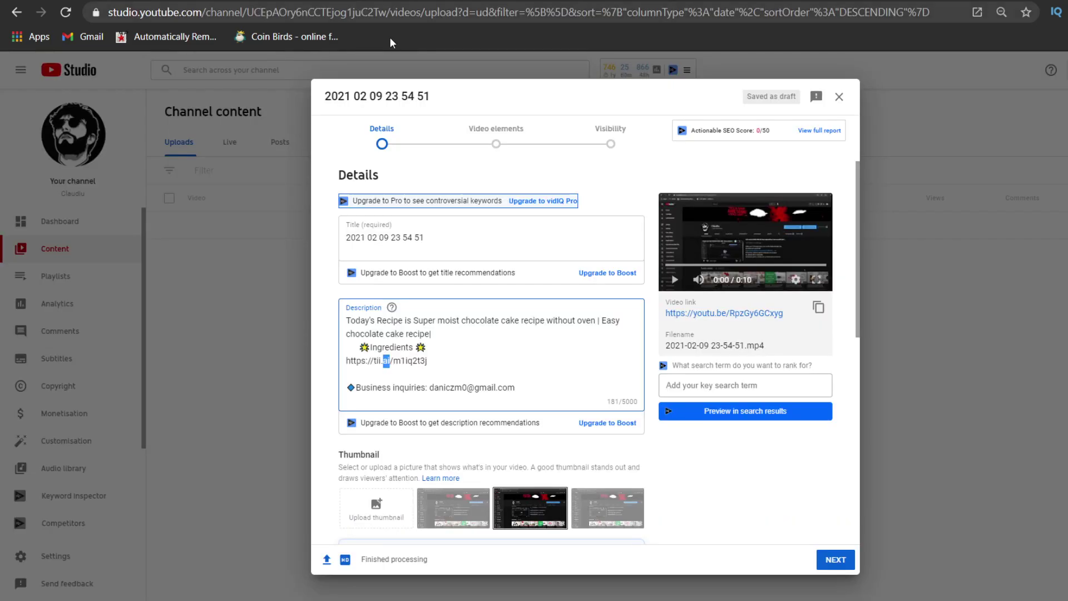
triple_click(384, 361)
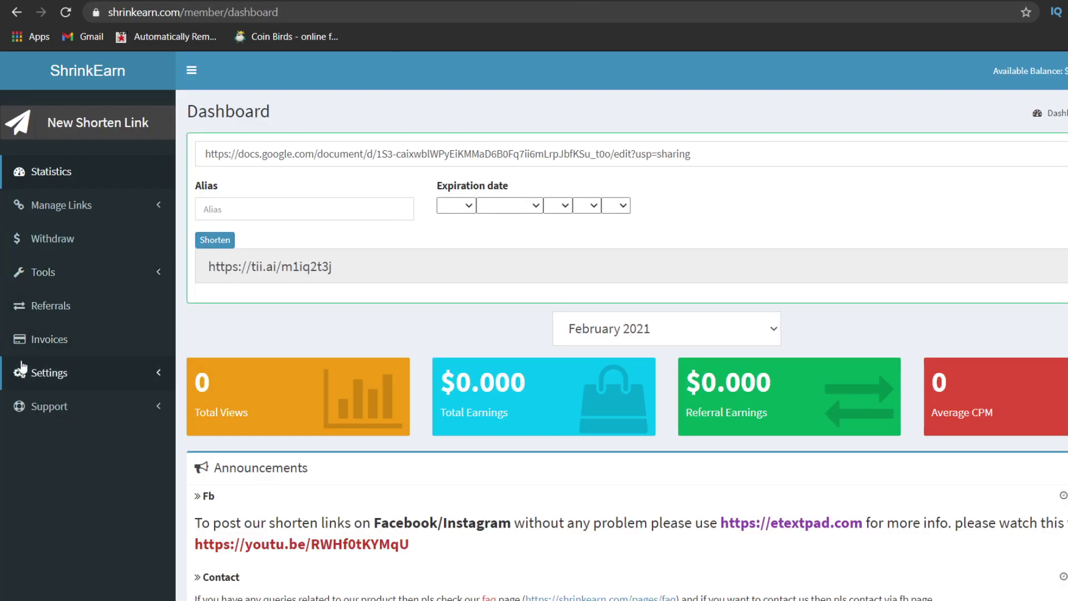
- Open the ShrinkEarn home page from the dashboard and look through its feature overview
left_click(112, 276)
left_click(111, 276)
left_click(88, 70)
scroll(599, 366, "down", 15)
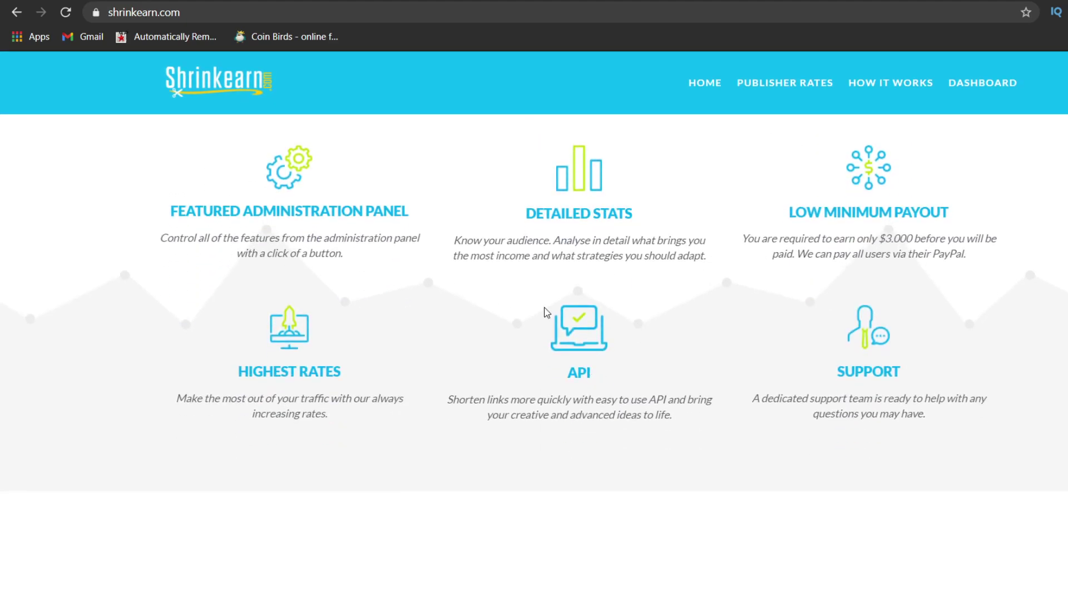
scroll(584, 358, "down", 8)
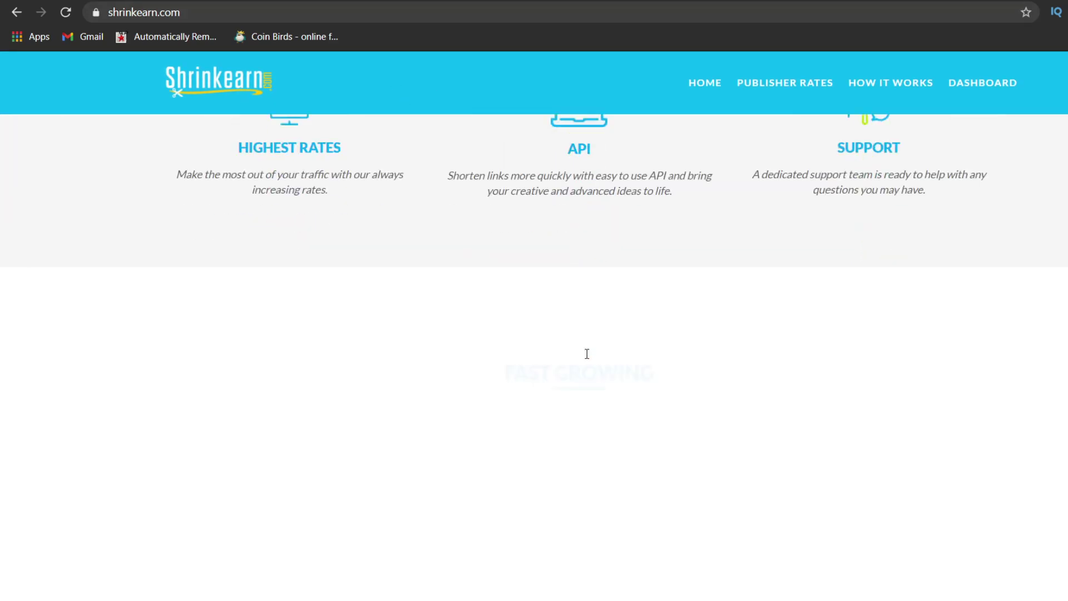
scroll(591, 359, "up", 9)
scroll(591, 359, "up", 4)
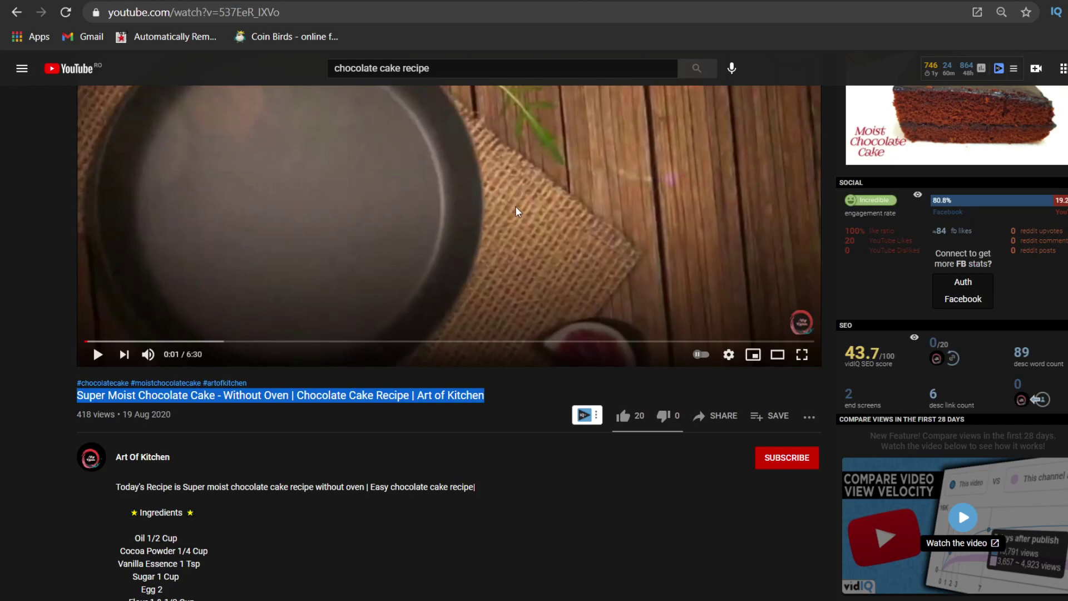
- Look at the chocolate cake video once more and reread the complete recipe text and link in the draft description
scroll(516, 211, "up", 3)
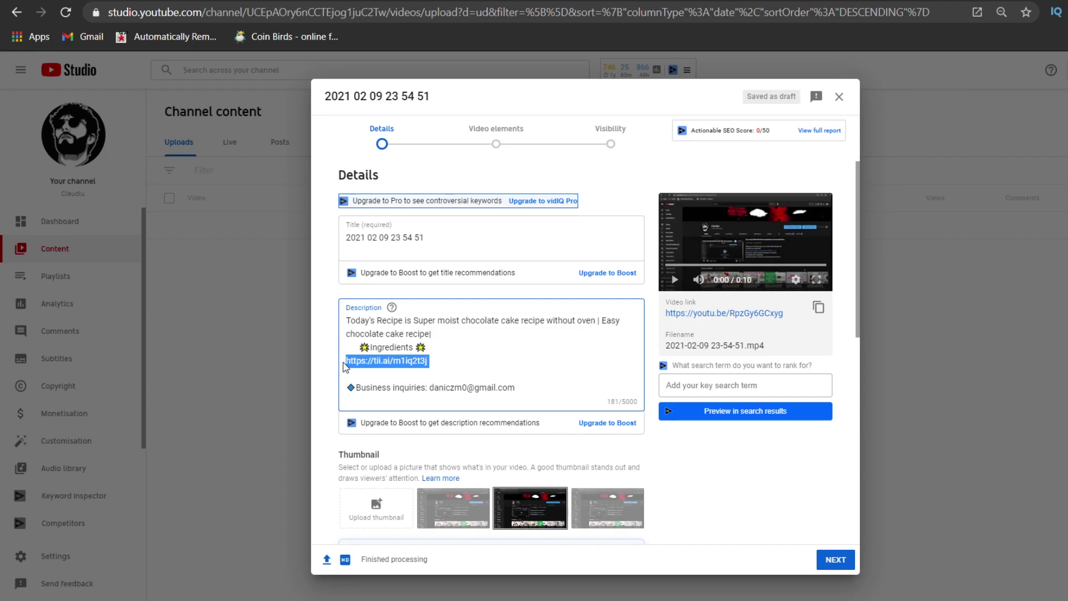
left_click_drag(346, 320, 455, 361)
key("Right")
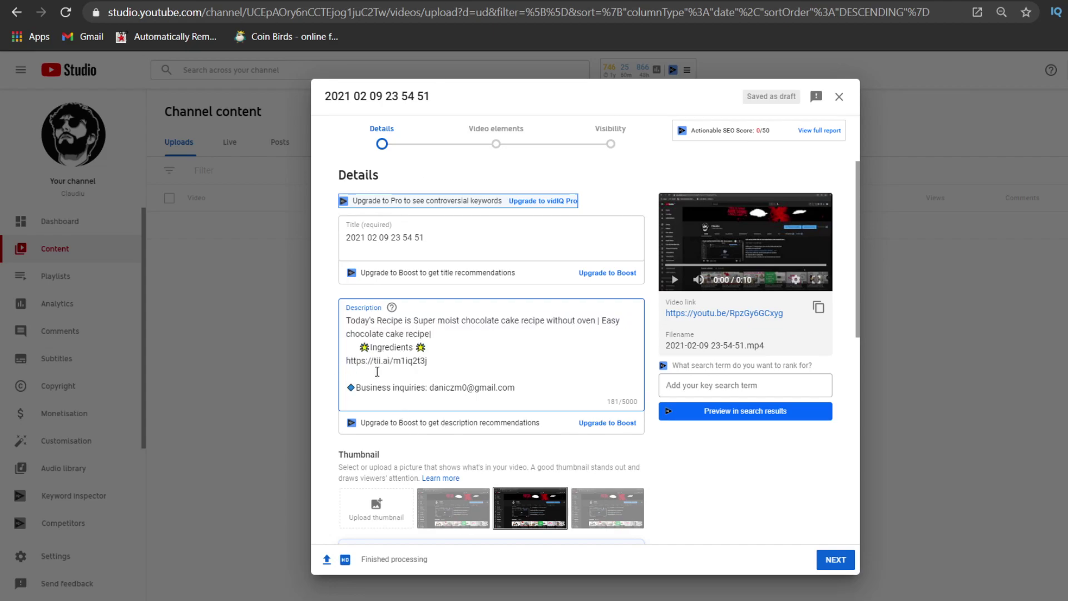
- Examine the Ingredients heading and the short link in the draft description, comparing them with the chocolate cake video
left_click_drag(355, 350, 427, 347)
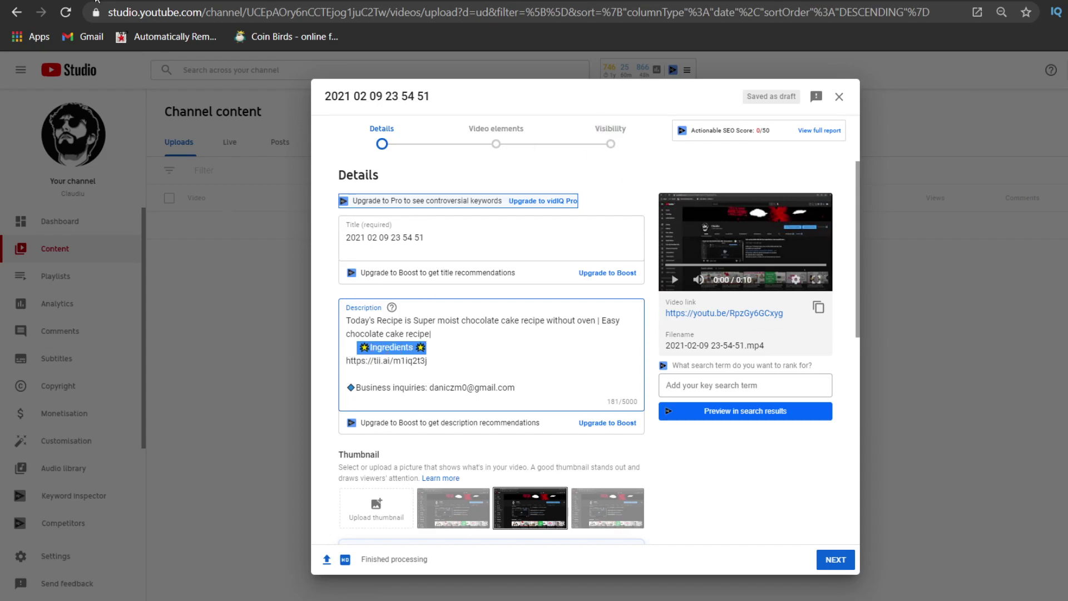
key("ctrl+Tab")
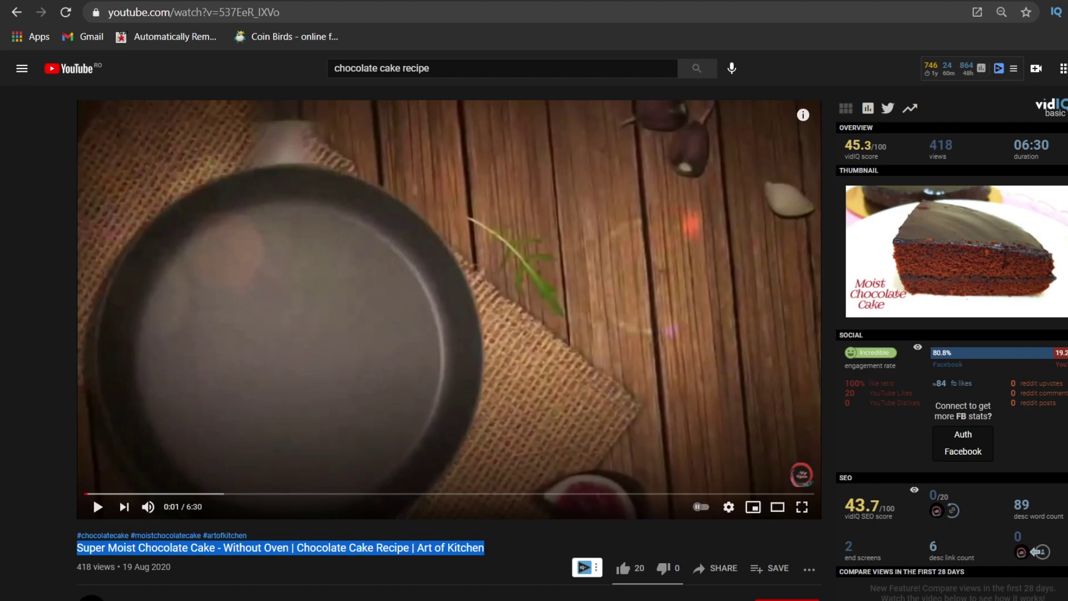
key("ctrl+shift+Tab")
left_click(388, 362)
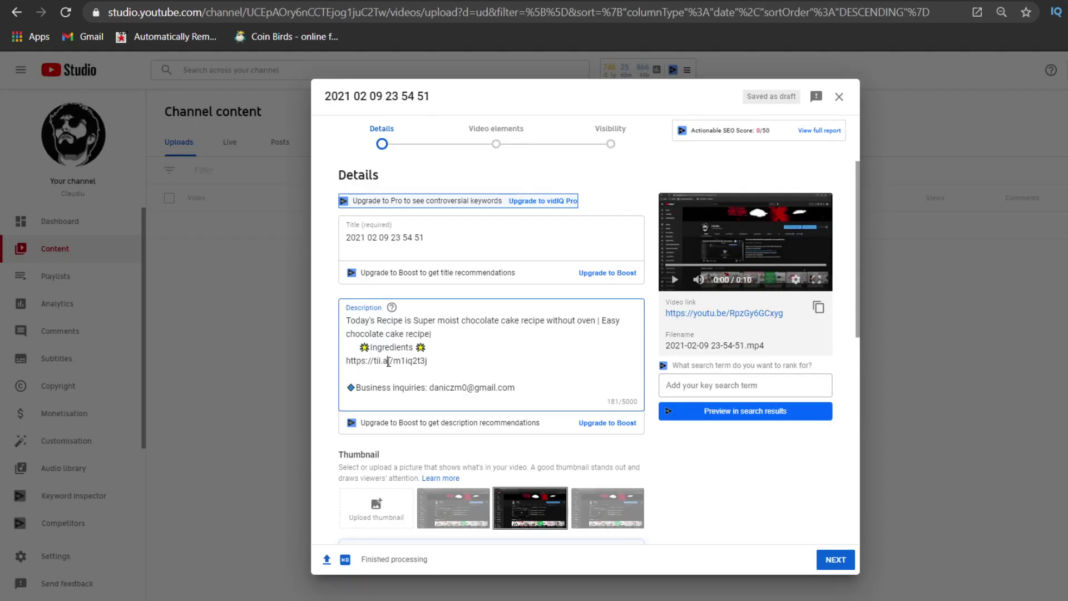
double_click(349, 361)
double_click(403, 361)
double_click(386, 362)
triple_click(395, 361)
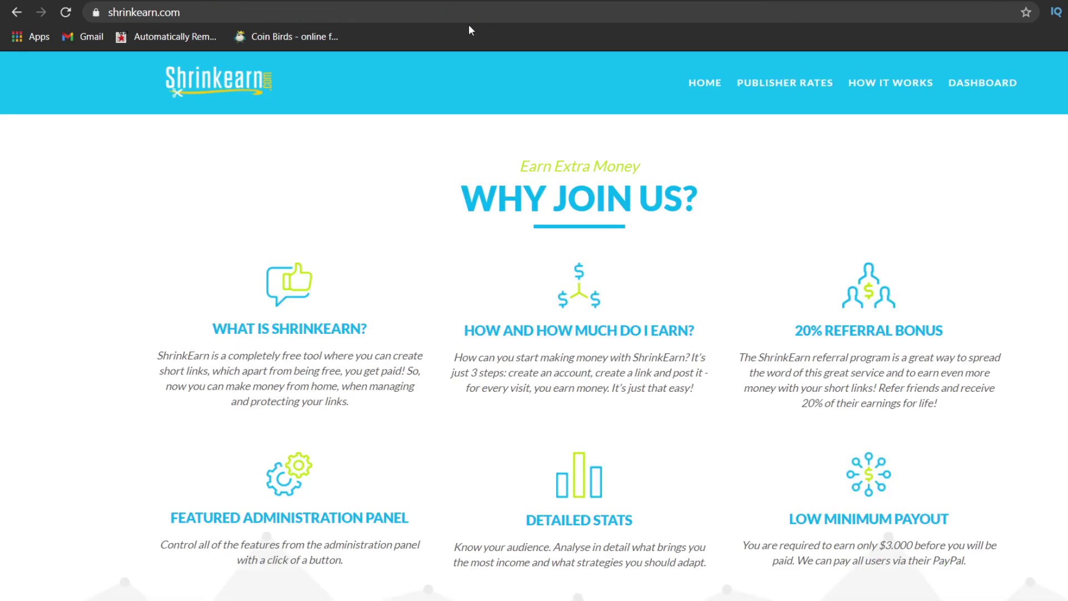
- Read the referral bonus description on the ShrinkEarn home page
left_click_drag(849, 329, 795, 329)
left_click_drag(744, 356, 903, 373)
left_click_drag(808, 397, 841, 403)
left_click(802, 407)
left_click_drag(802, 404, 822, 404)
left_click_drag(823, 395, 802, 388)
left_click(771, 385)
- Read the minimum payout amount and the PayPal payment note in the ShrinkEarn feature overview
scroll(771, 384, "down", 3)
left_click_drag(877, 392, 914, 393)
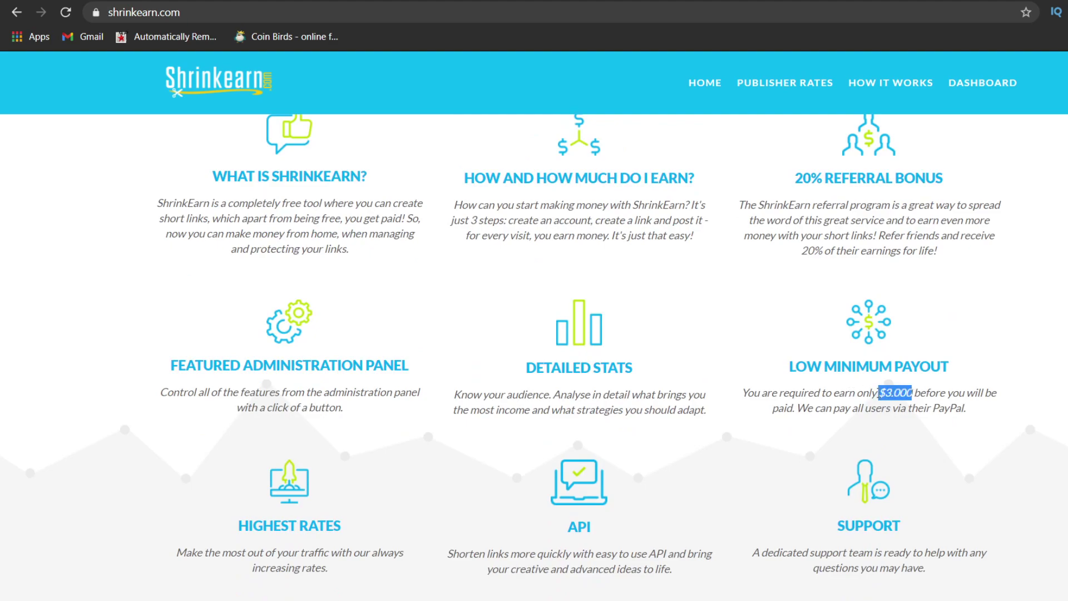
left_click(882, 393)
left_click_drag(884, 393, 956, 408)
left_click_drag(798, 409, 973, 415)
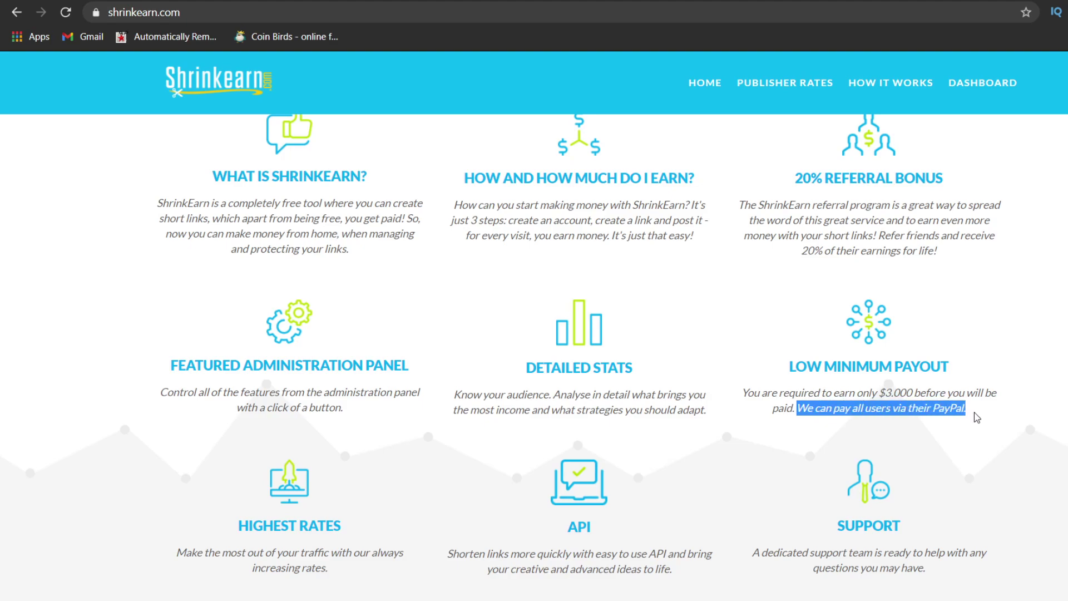
scroll(939, 387, "up", 8)
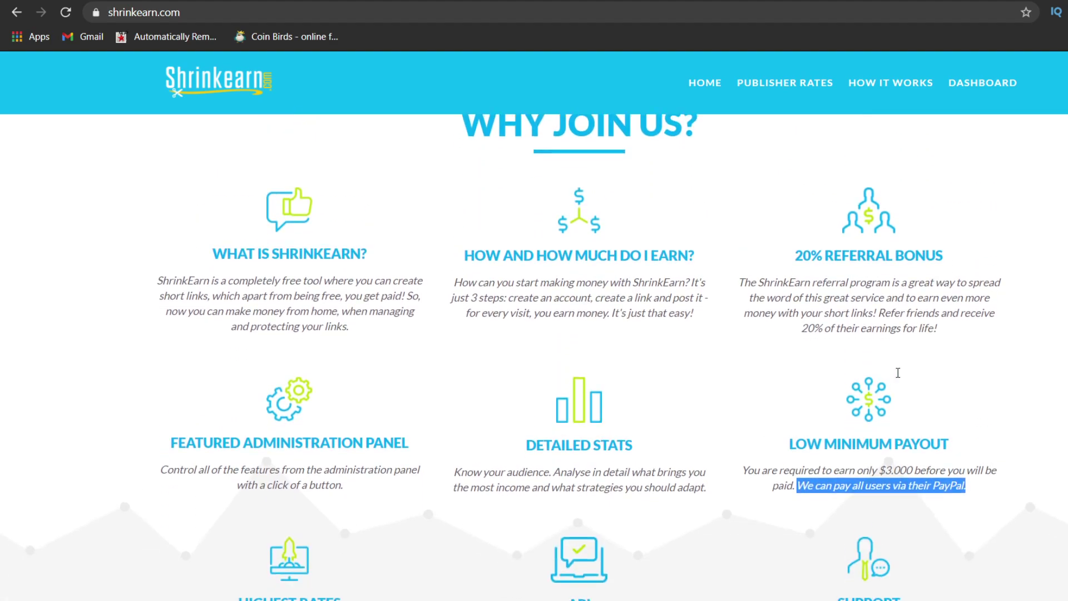
- Open ShrinkEarn's publisher rates and examine the earnings per 1000 views for Greenland and the United Kingdom
left_click(817, 93)
scroll(388, 255, "down", 3)
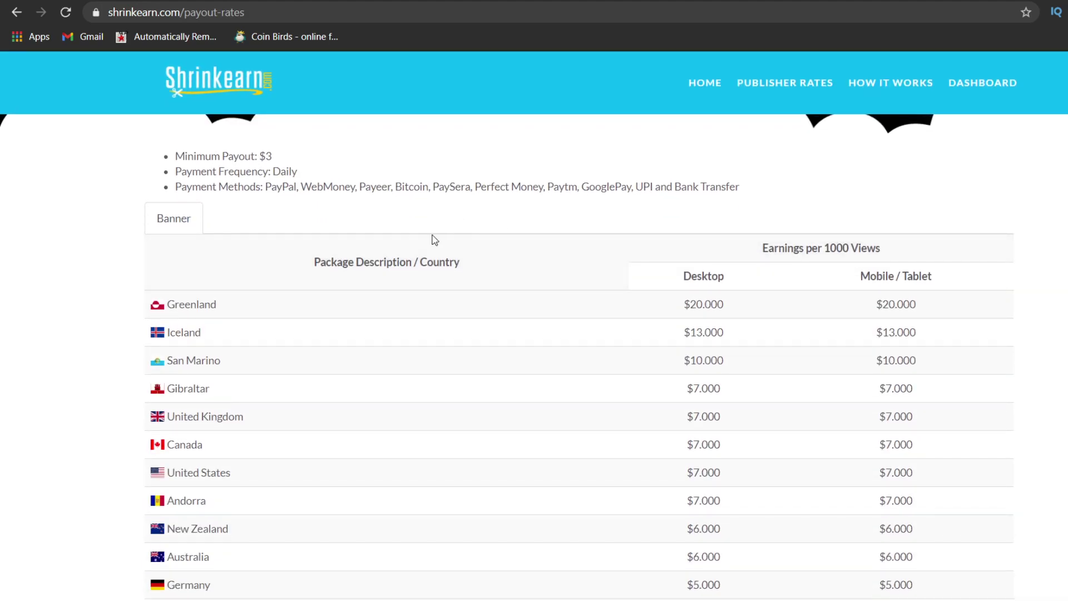
left_click_drag(167, 304, 222, 305)
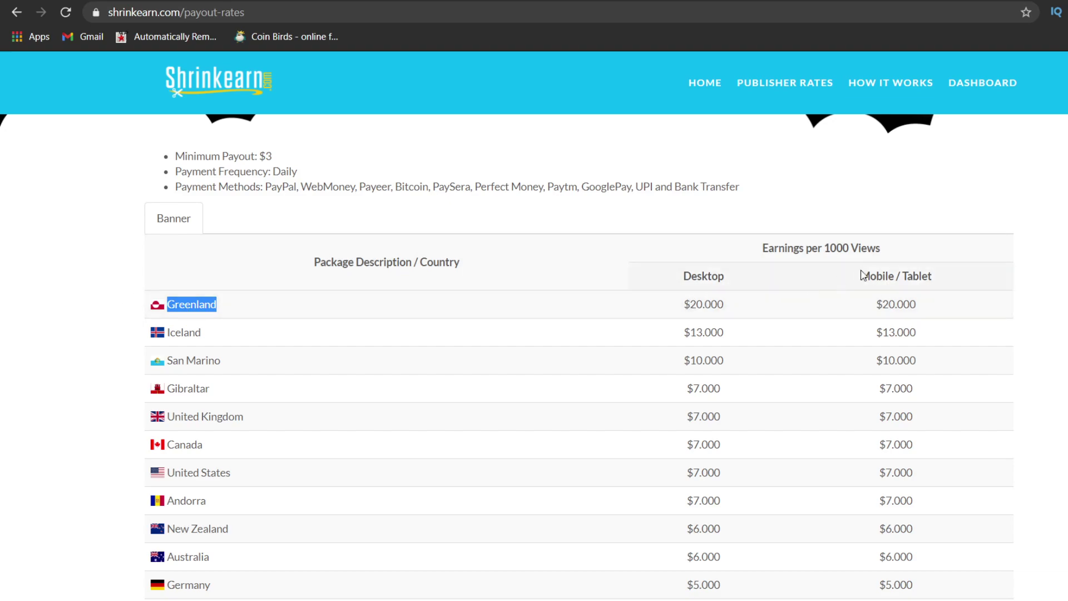
left_click_drag(695, 304, 733, 307)
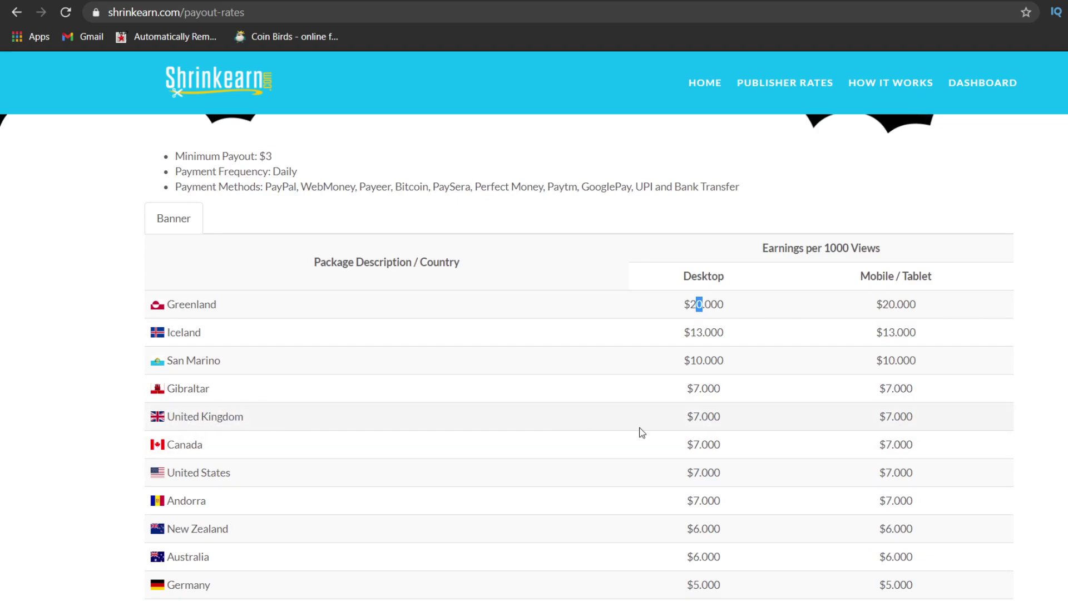
triple_click(692, 415)
scroll(505, 417, "down", 1)
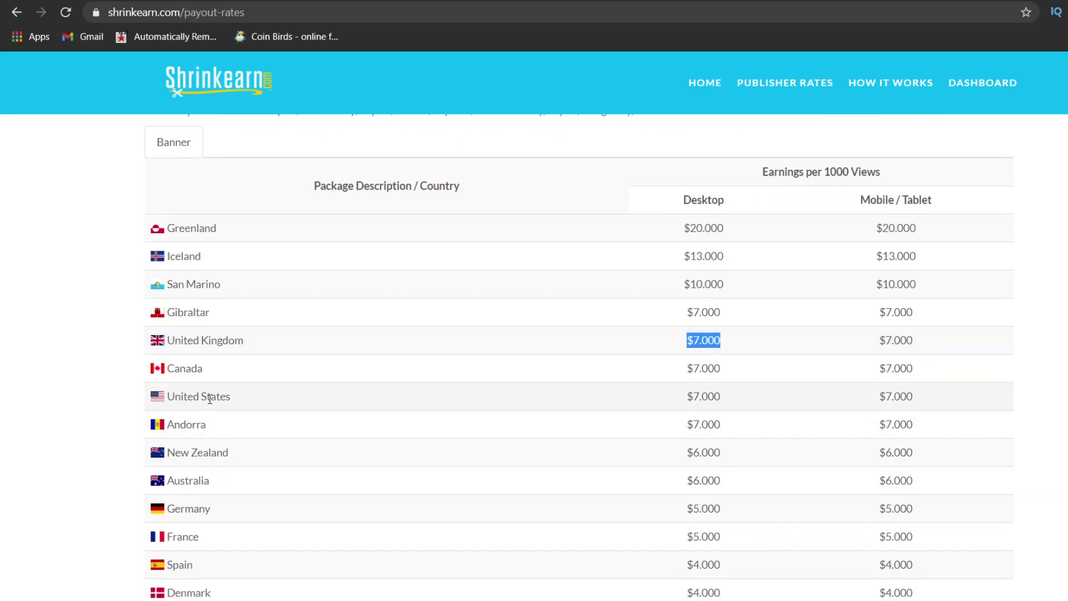
- Examine the Worldwide Deal (All Countries) rate at the end of the country table
scroll(691, 395, "down", 8)
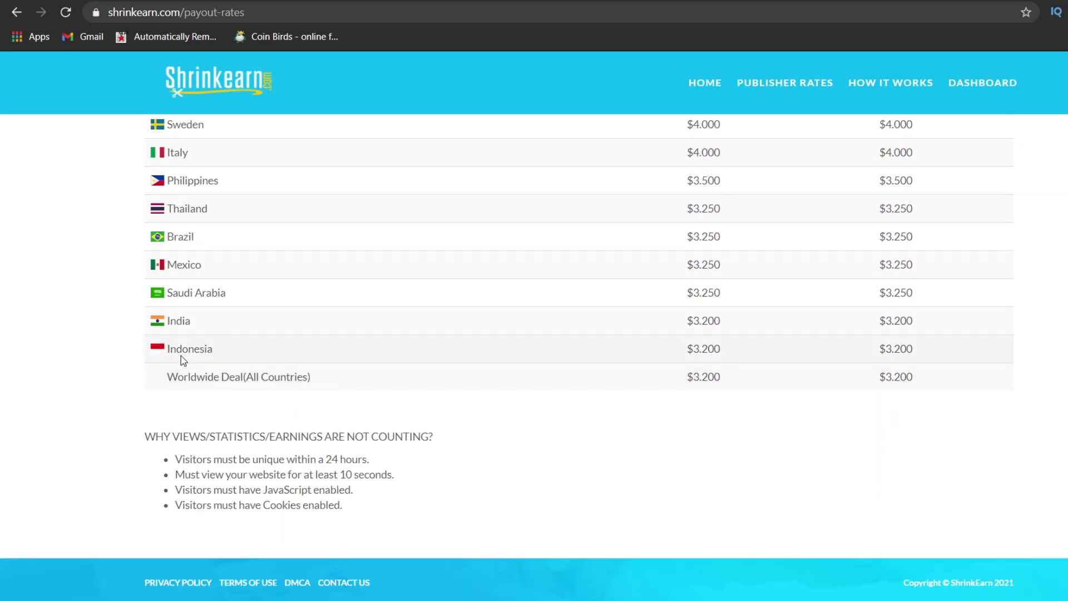
left_click_drag(168, 377, 216, 377)
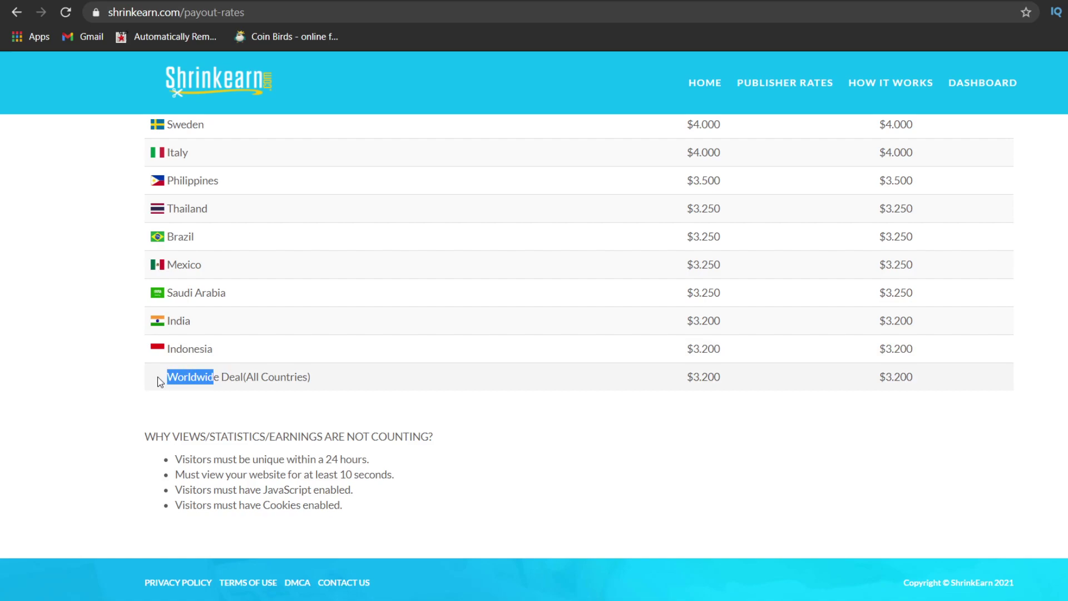
scroll(162, 370, "up", 5)
scroll(162, 356, "down", 4)
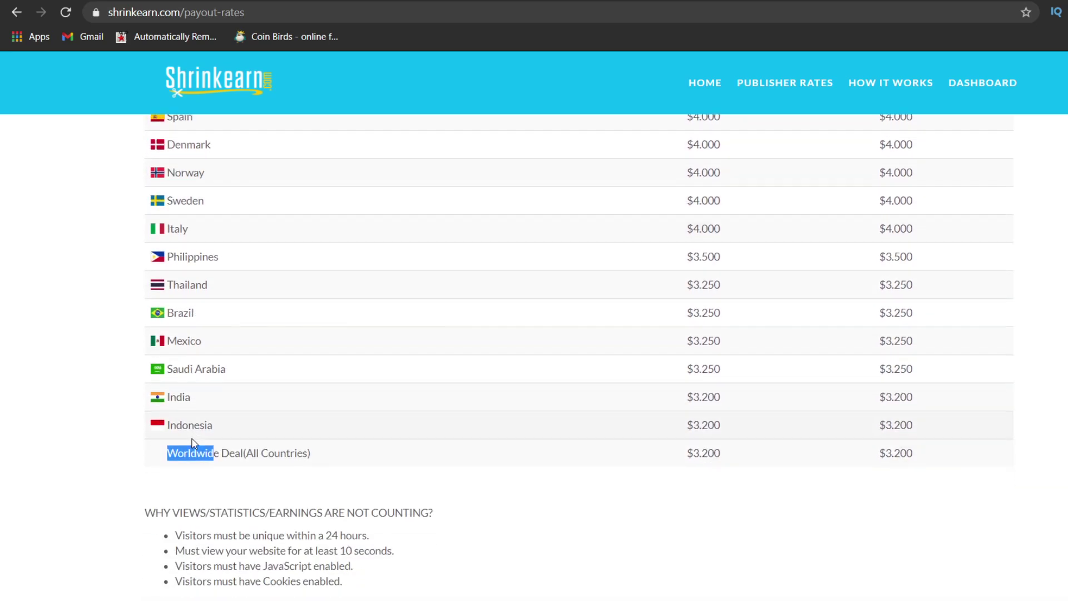
left_click_drag(171, 452, 302, 450)
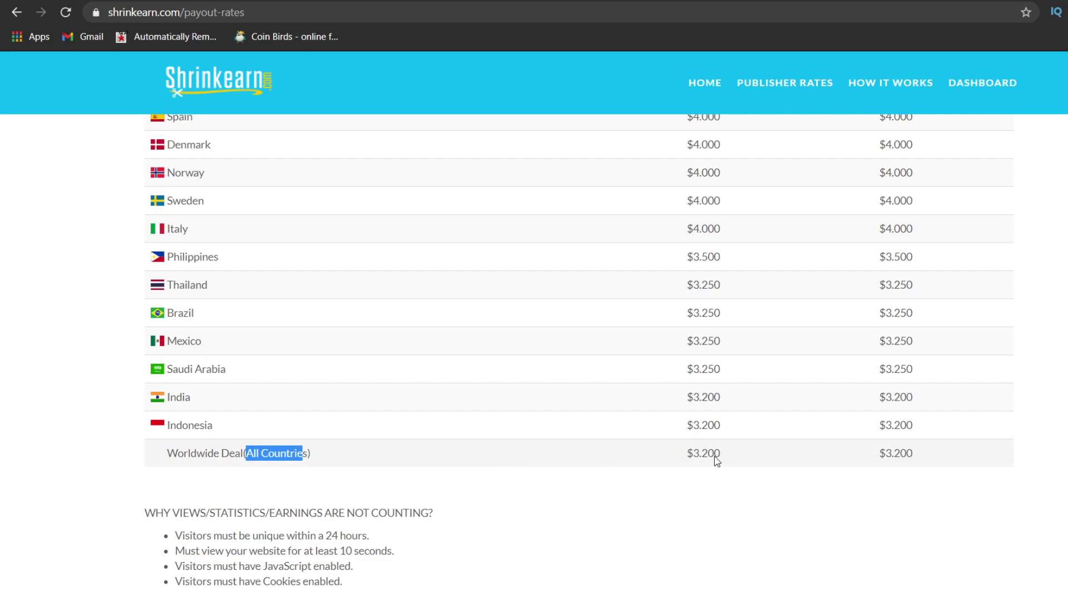
left_click_drag(693, 452, 699, 452)
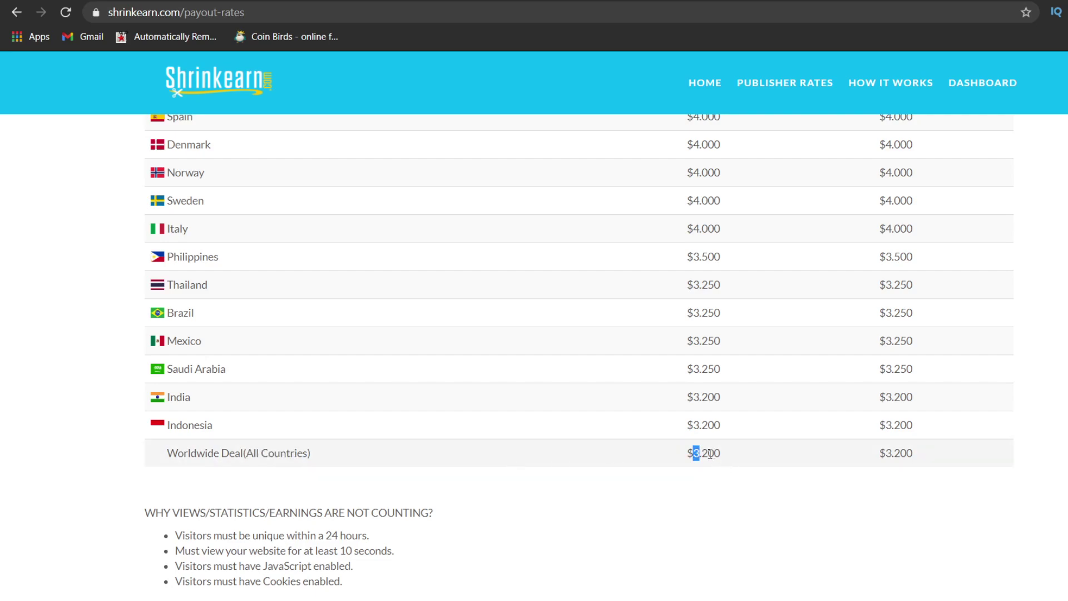
left_click(710, 501)
scroll(712, 500, "up", 4)
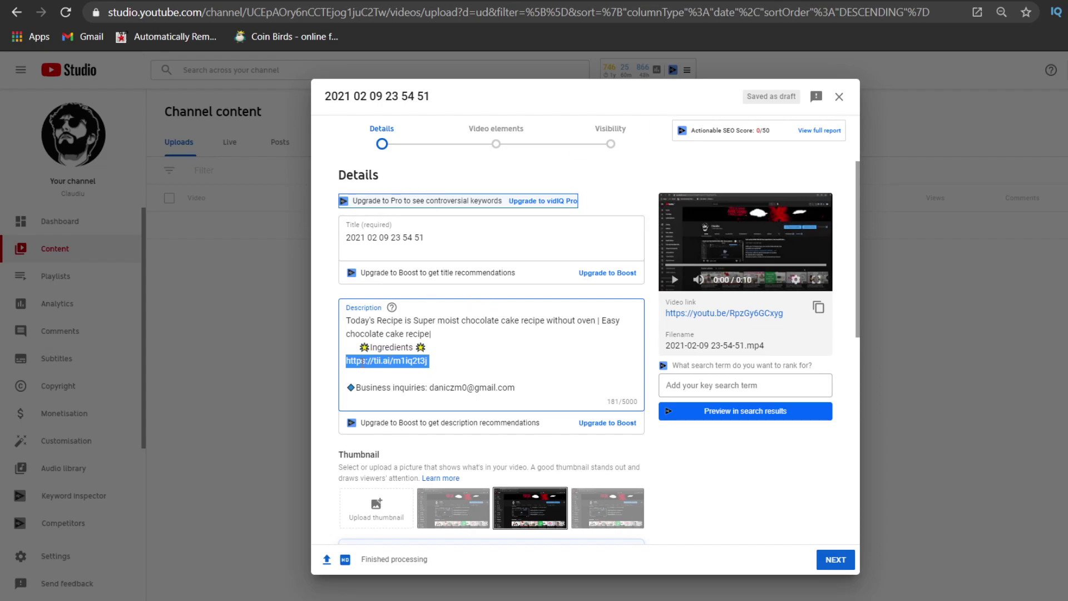
- Recheck the short link in the draft video description and look over the lower country rates on ShrinkEarn
left_click_drag(346, 360, 364, 360)
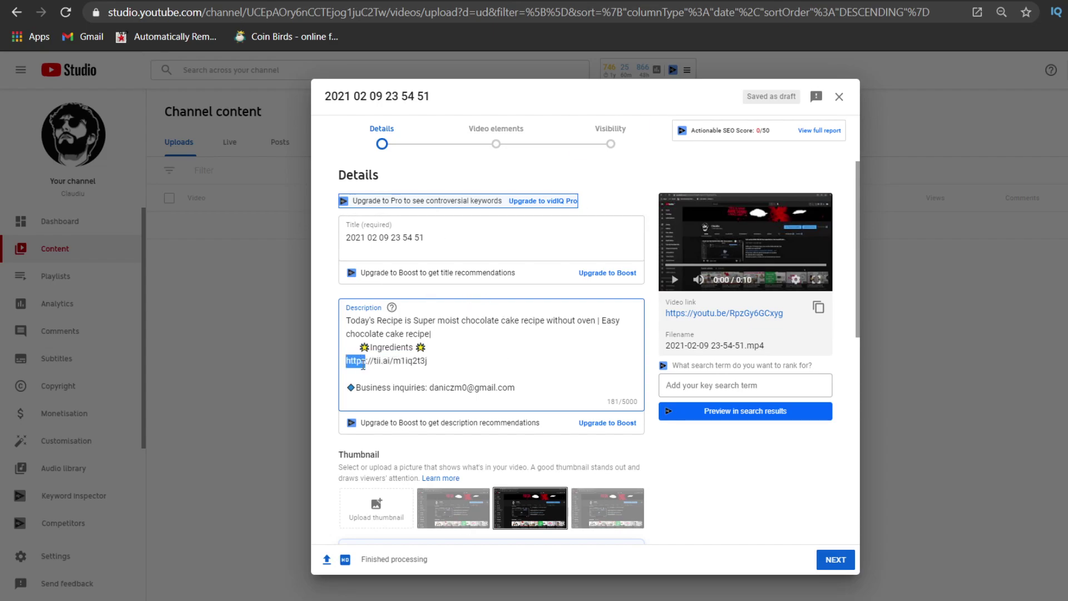
double_click(396, 360)
left_click(365, 362)
triple_click(392, 365)
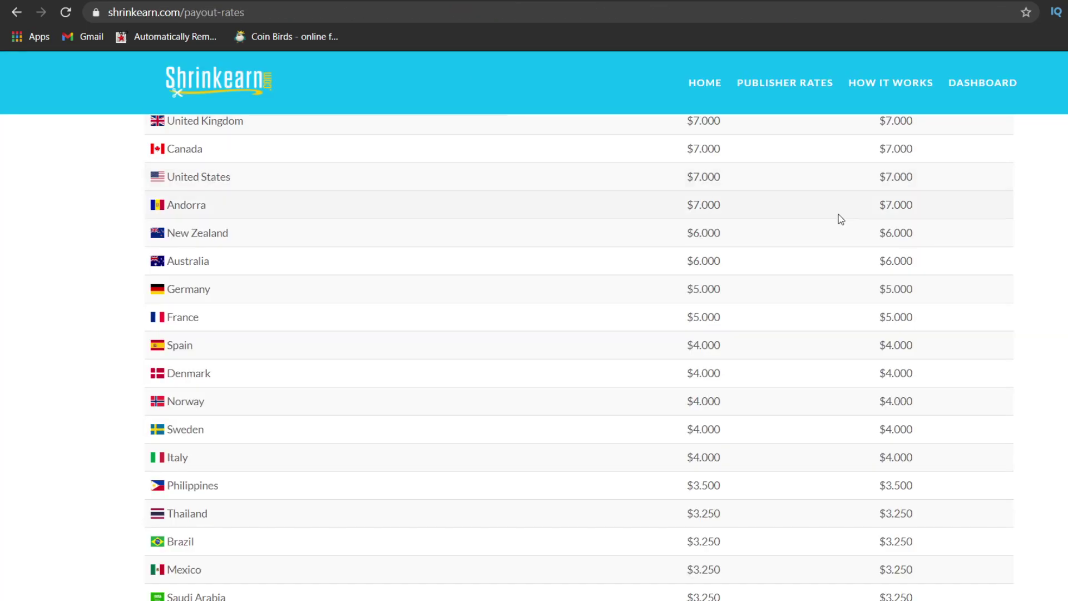
scroll(643, 306, "down", 3)
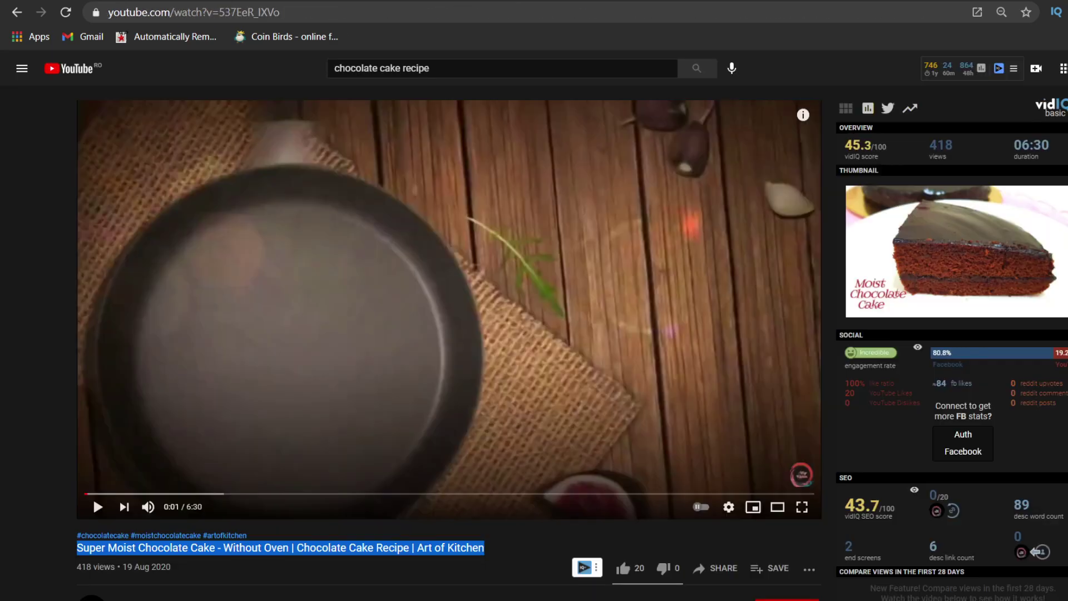
- Look through the chocolate cake video's ingredients list and the search phrase "chocolate cake recipe" with its suggestions
scroll(315, 311, "down", 8)
scroll(451, 225, "up", 4)
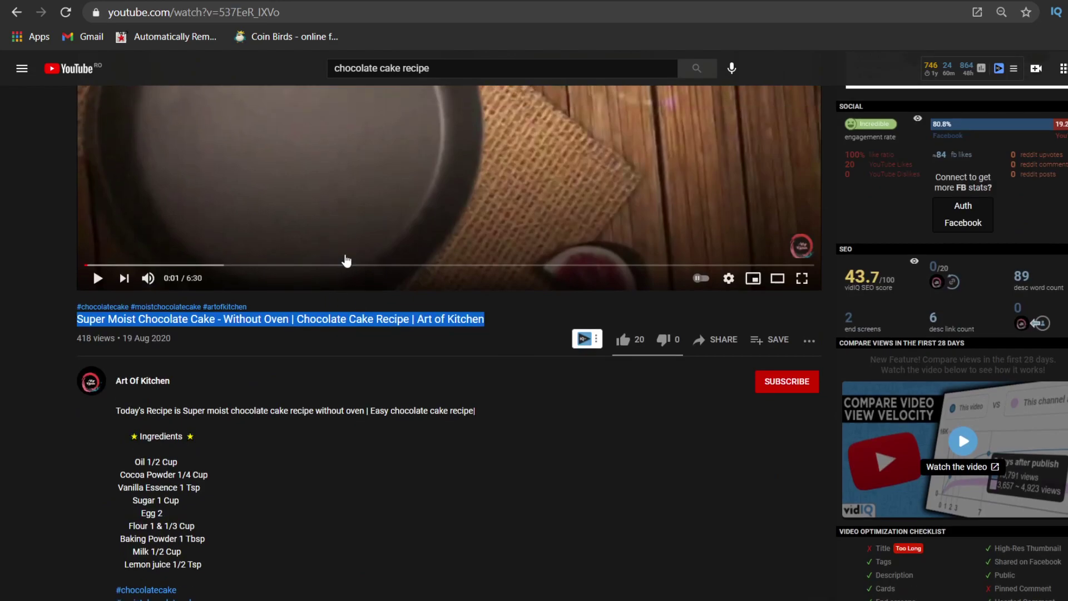
scroll(453, 288, "up", 3)
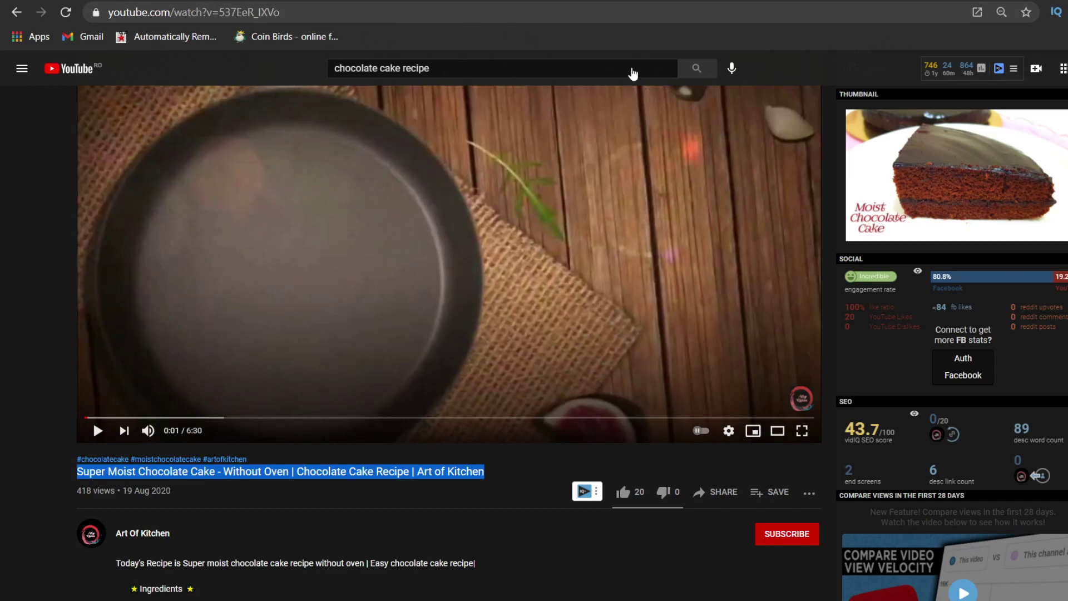
triple_click(337, 70)
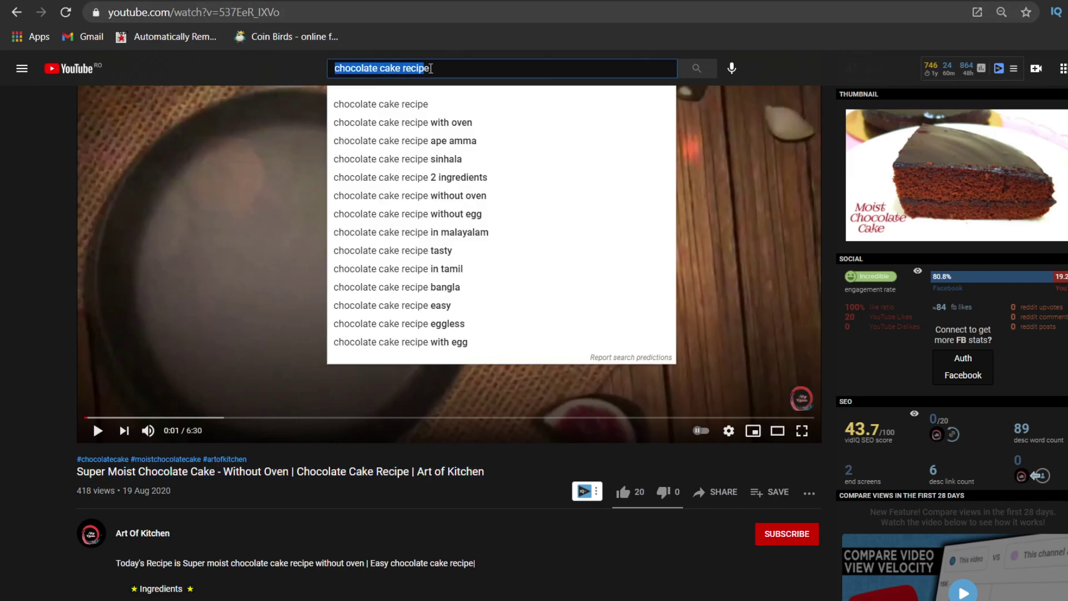
left_click(792, 68)
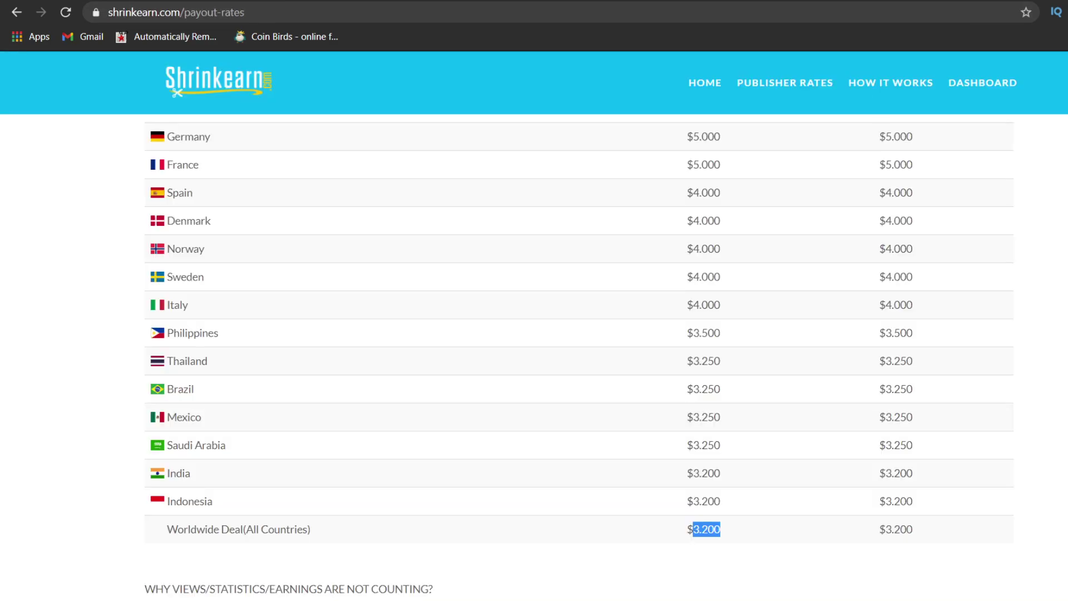
- Review the payout terms at the start of ShrinkEarn's publisher rates and check the site's address
scroll(317, 69, "up", 8)
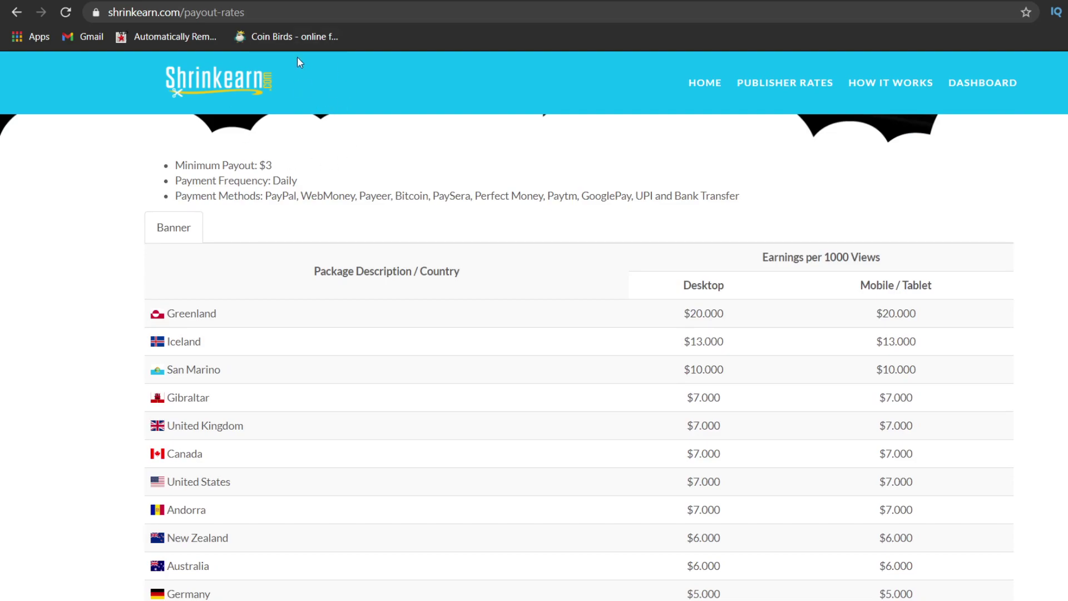
scroll(516, 184, "up", 3)
scroll(529, 215, "down", 4)
scroll(715, 107, "up", 4)
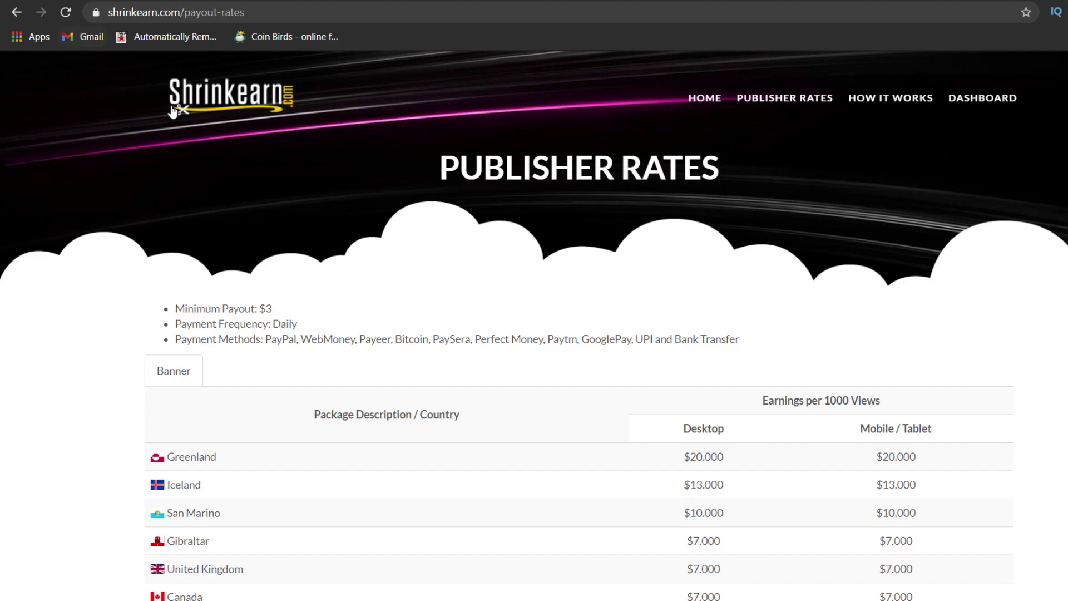
left_click_drag(110, 12, 179, 13)
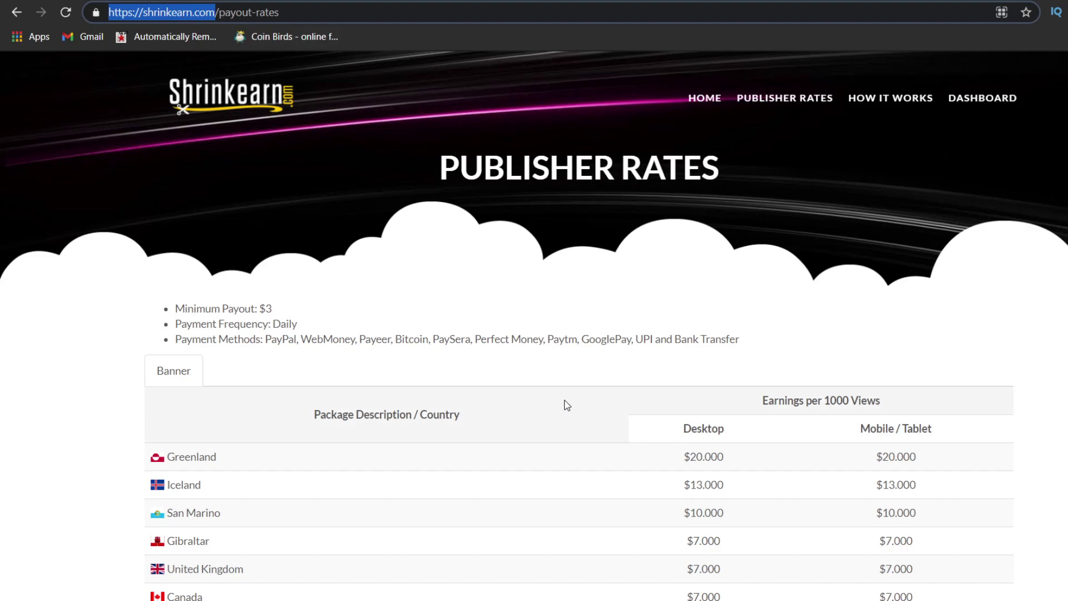
scroll(562, 403, "down", 3)
scroll(395, 270, "up", 3)
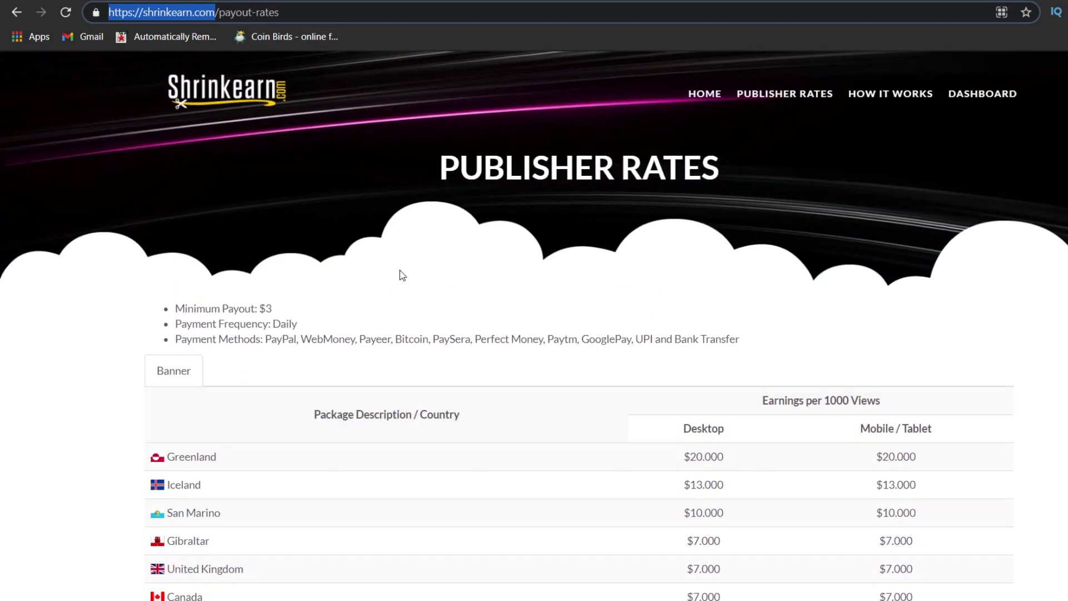
scroll(724, 395, "down", 3)
scroll(668, 356, "up", 3)
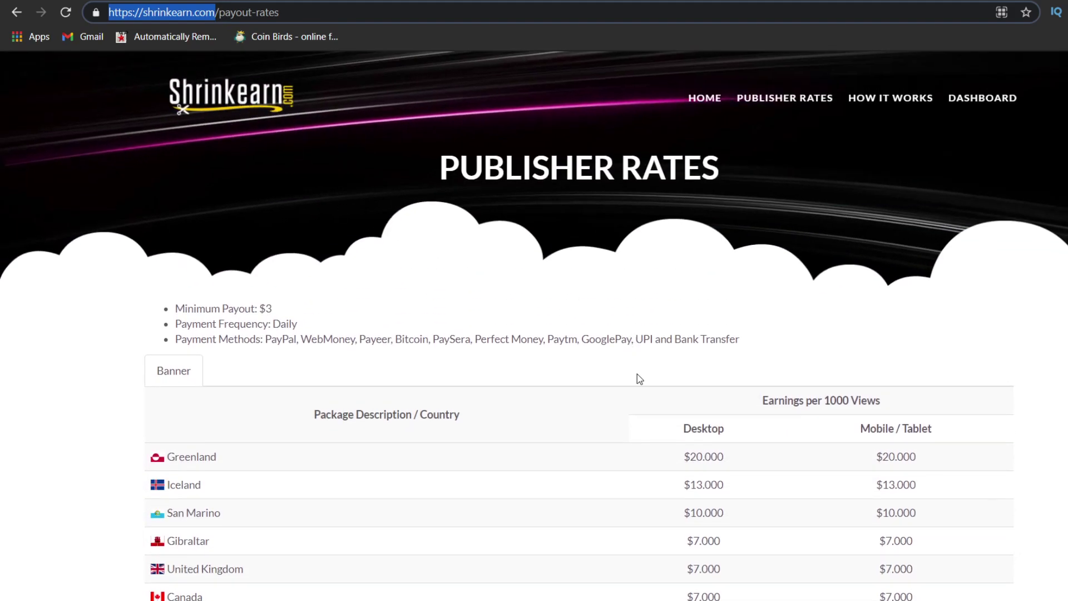
left_click_drag(683, 456, 704, 457)
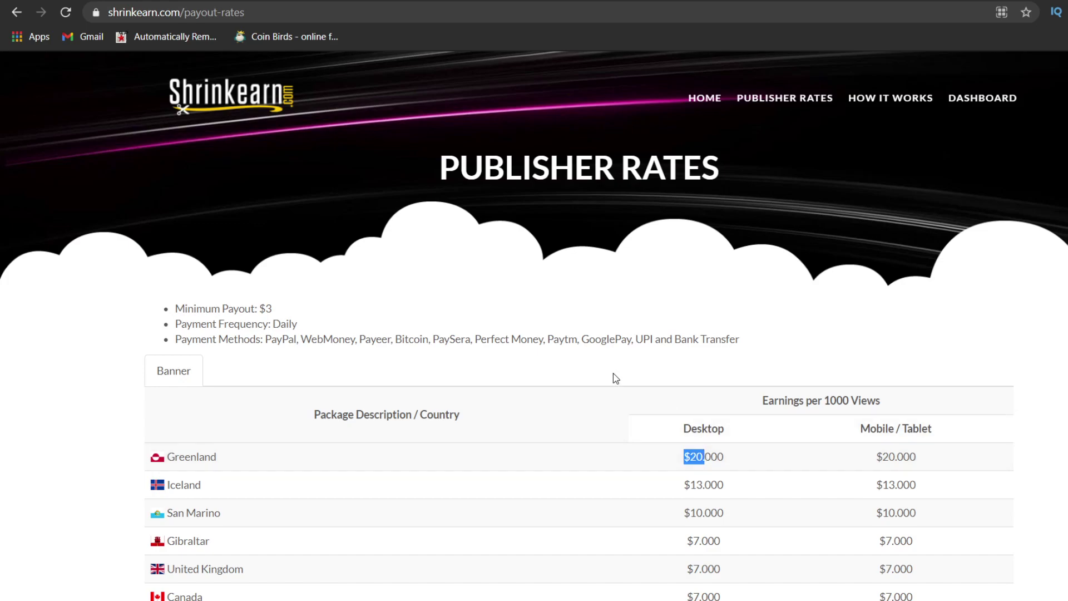
scroll(612, 372, "down", 15)
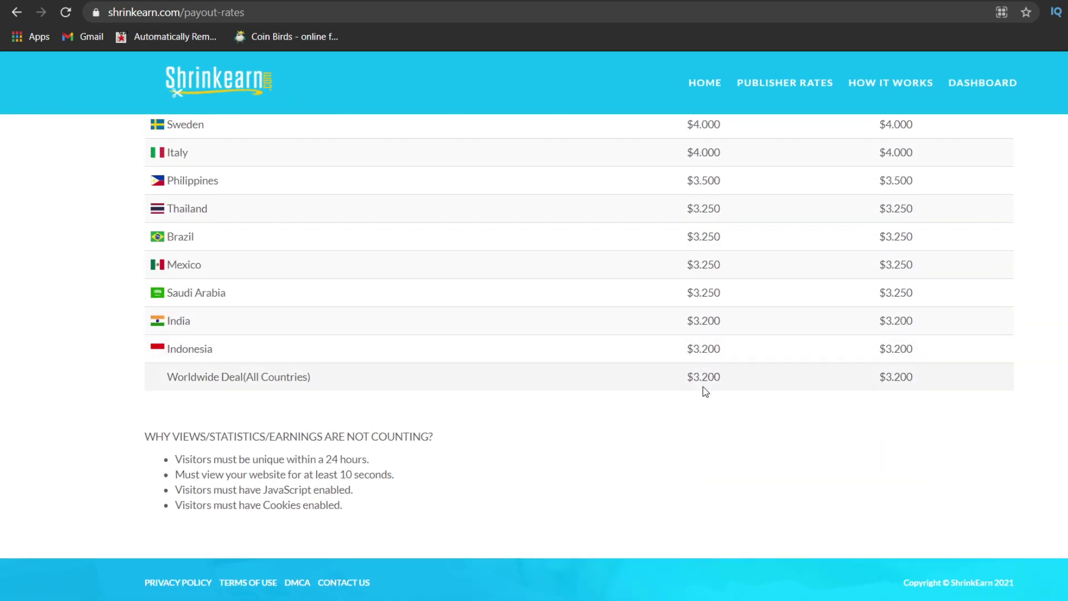
scroll(705, 386, "up", 15)
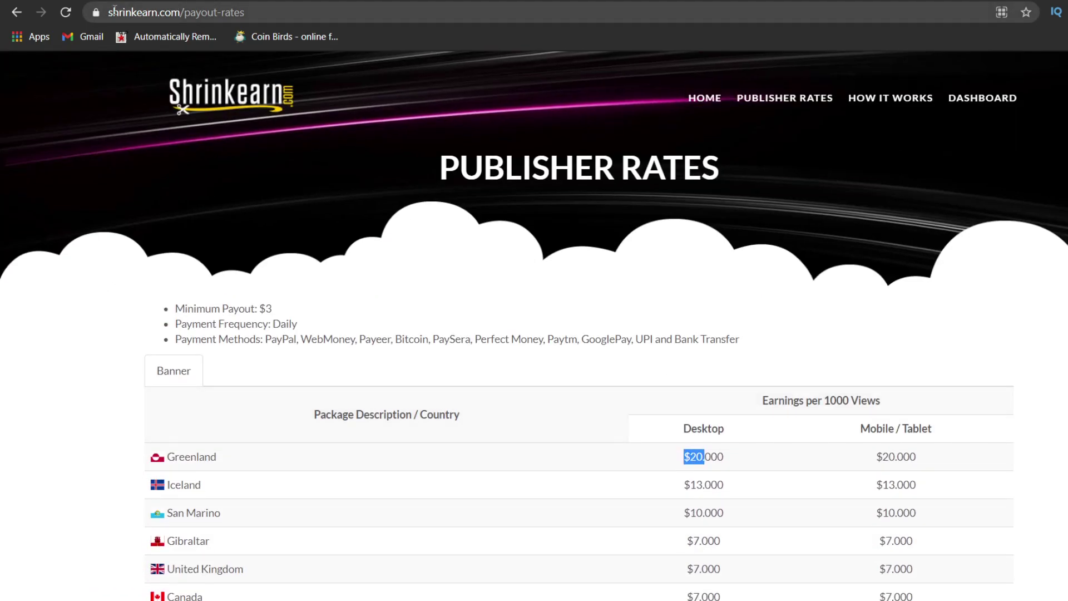
- Check the shrinkearn.com domain in the page address and return to the draft video's description
left_click(109, 11)
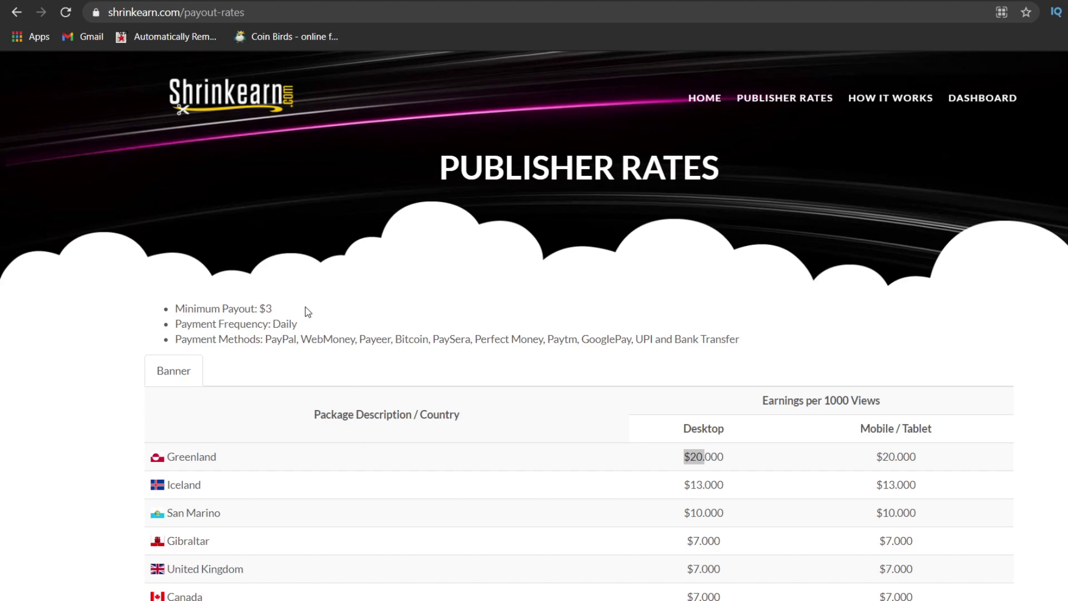
left_click(114, 13)
left_click_drag(144, 12, 216, 12)
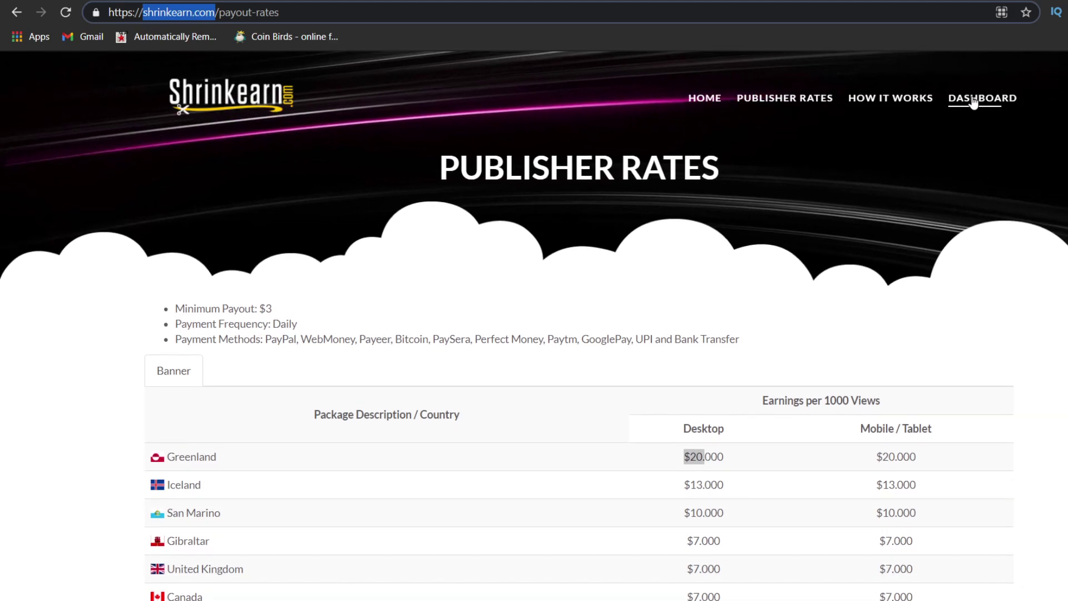
key("ctrl+Tab")
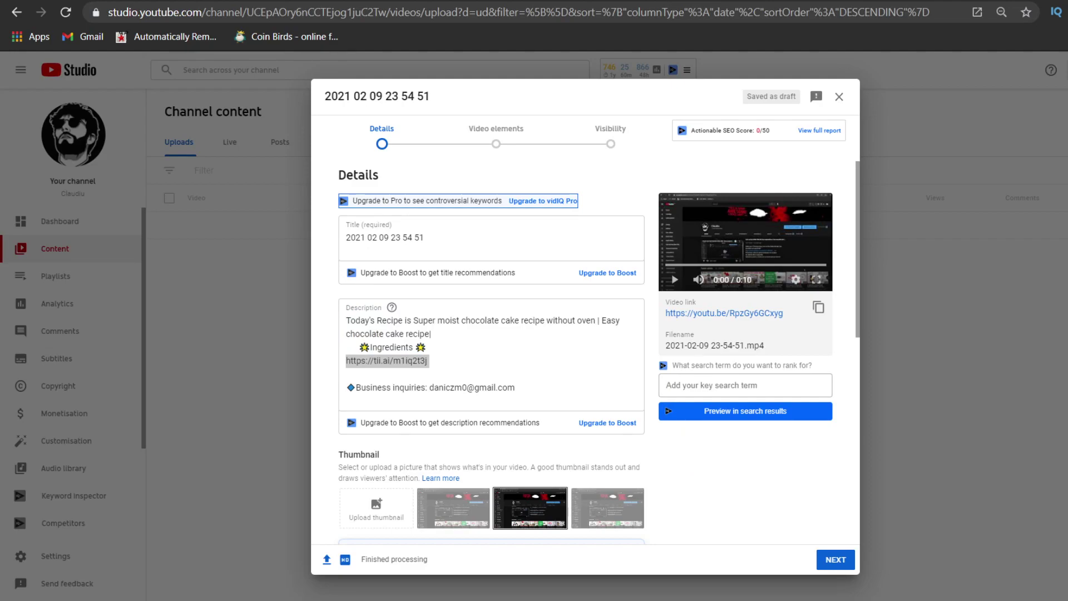
- Look over the chocolate cake video's page, the draft's description with its short link, and the channel's home page
key("ctrl+Tab")
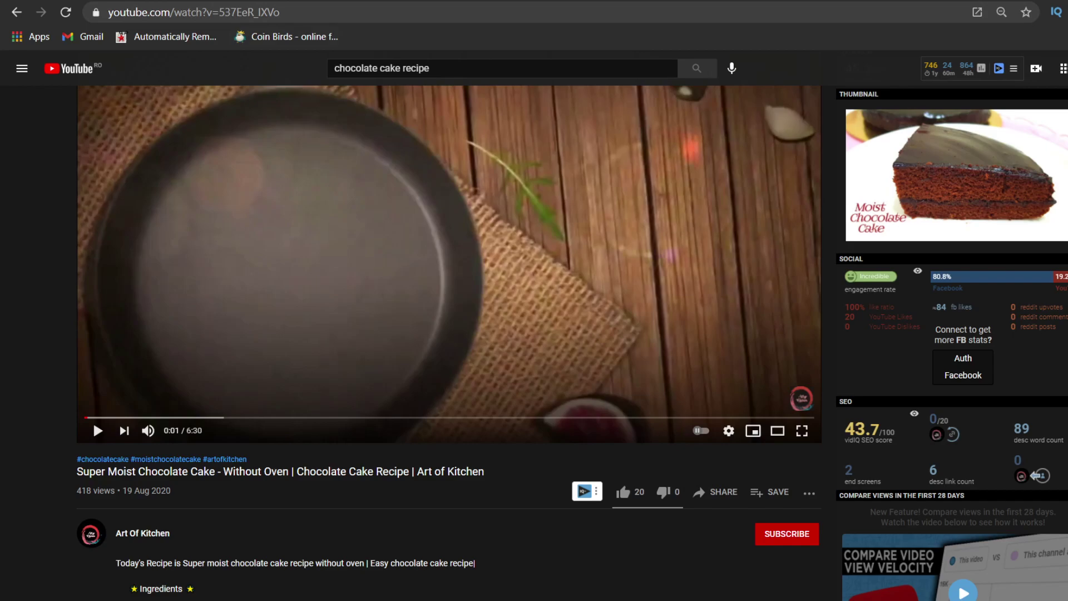
left_click(1005, 148)
key("ctrl+Tab")
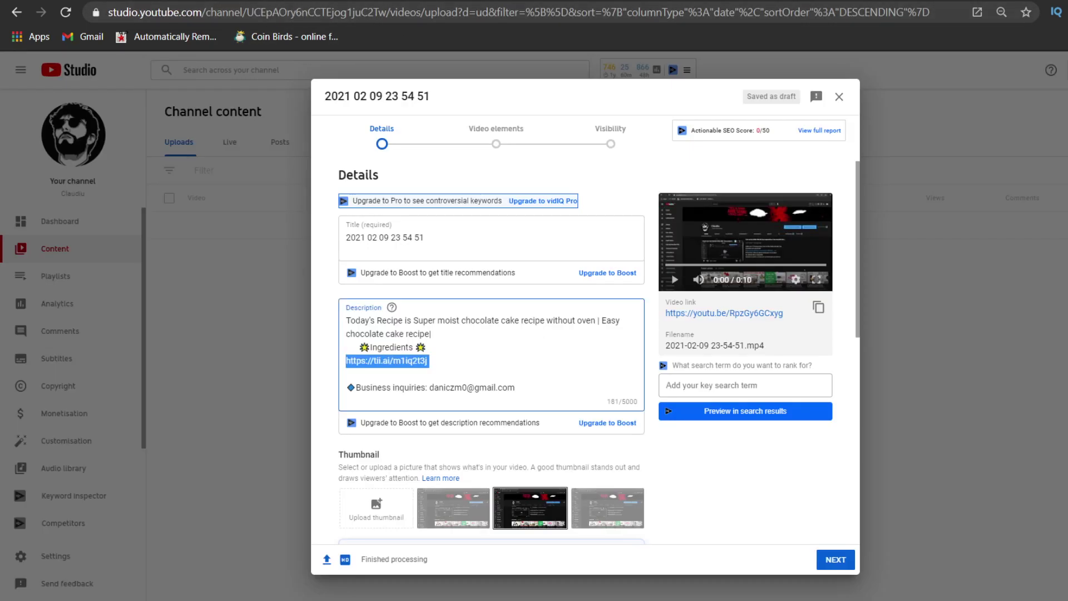
key("ctrl+shift+Tab")
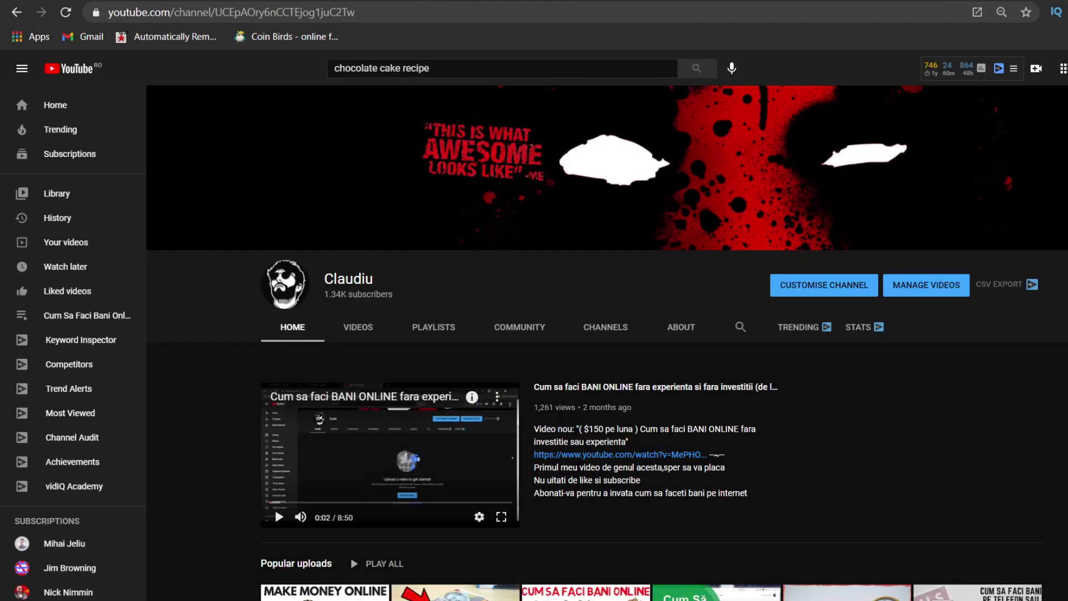
key("ctrl+Tab")
left_click(840, 96)
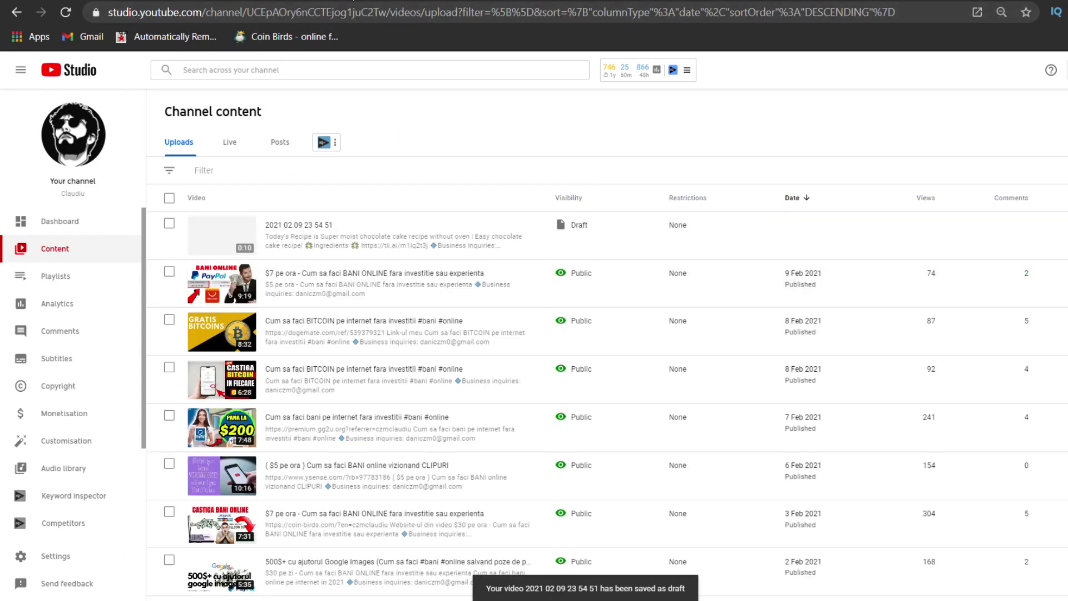
mouse_move(526, 219)
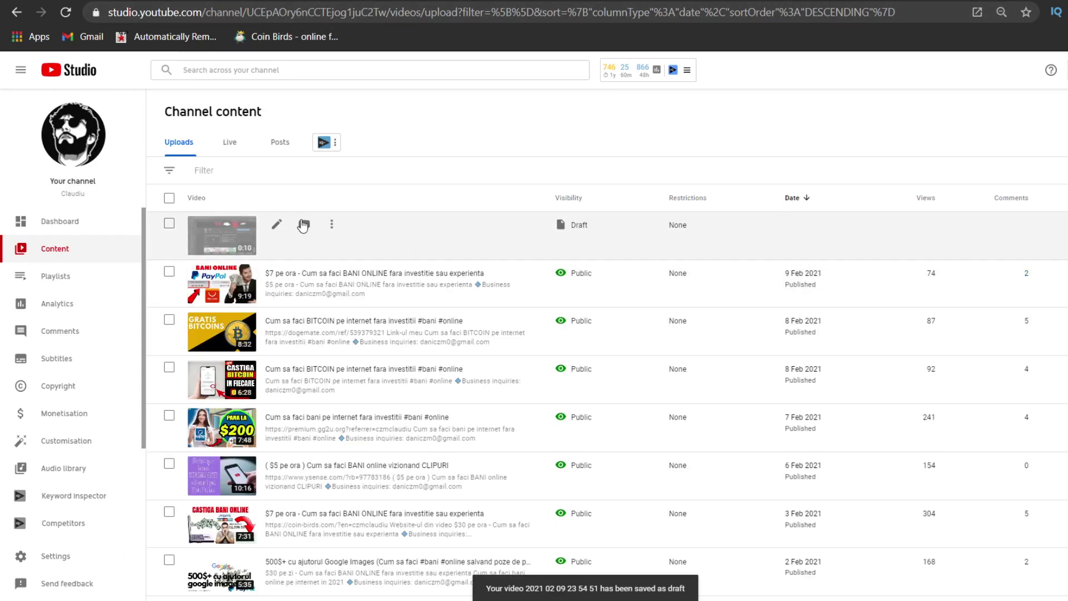
left_click(331, 229)
left_click(279, 296)
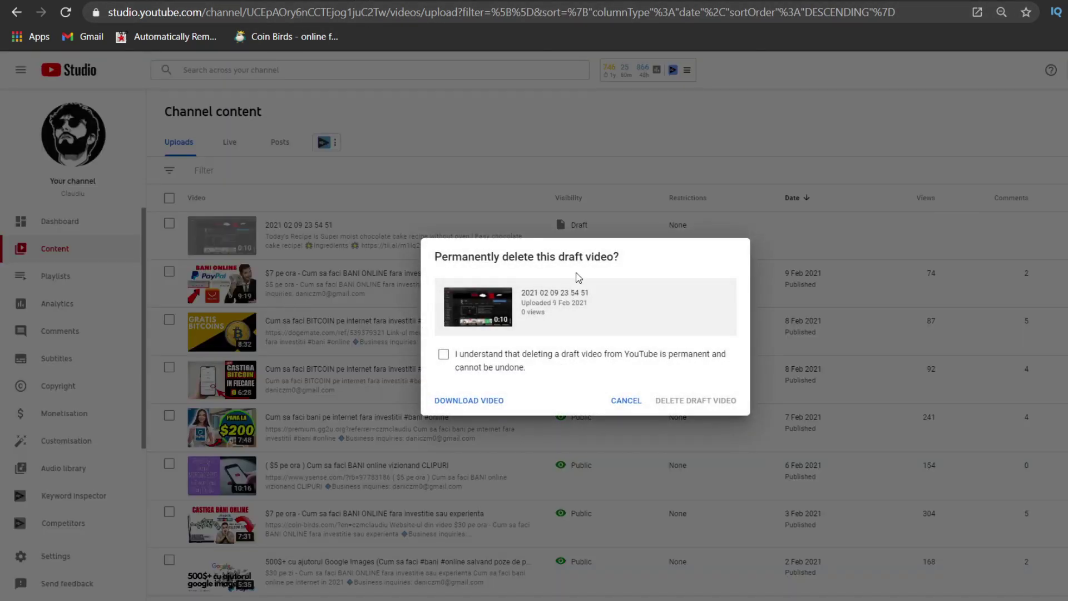
left_click(715, 357)
left_click(724, 401)
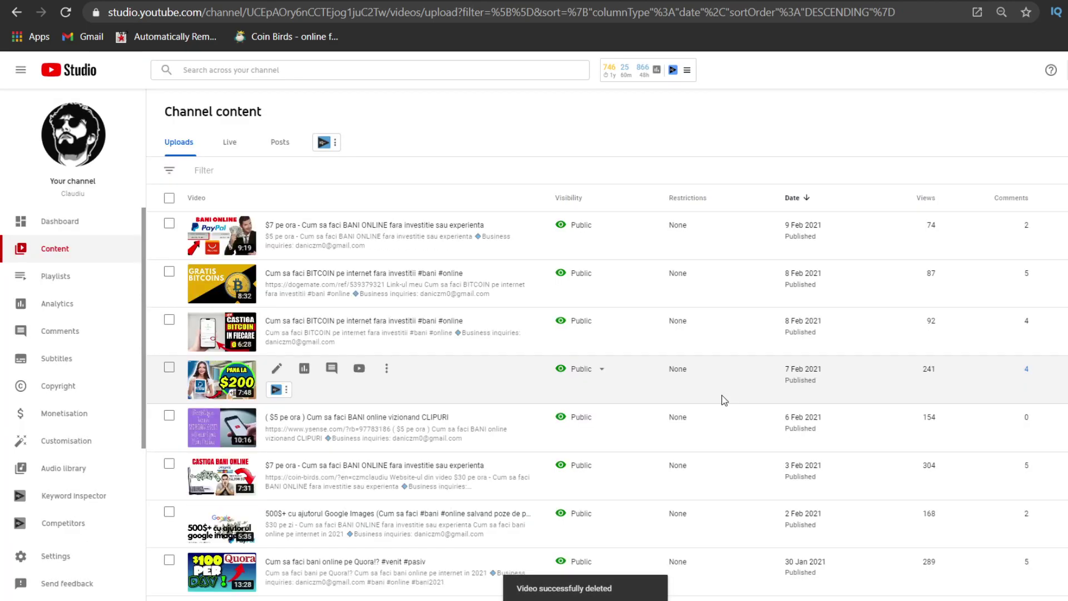
- Return to the channel's home page and view its popular uploads
key("alt+Left")
scroll(734, 346, "down", 3)
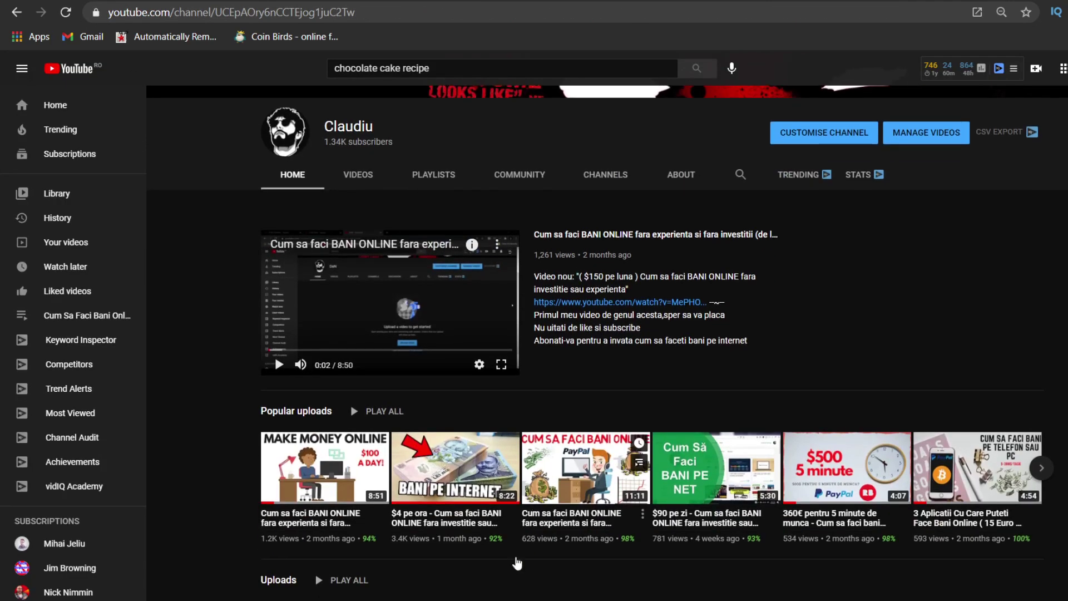